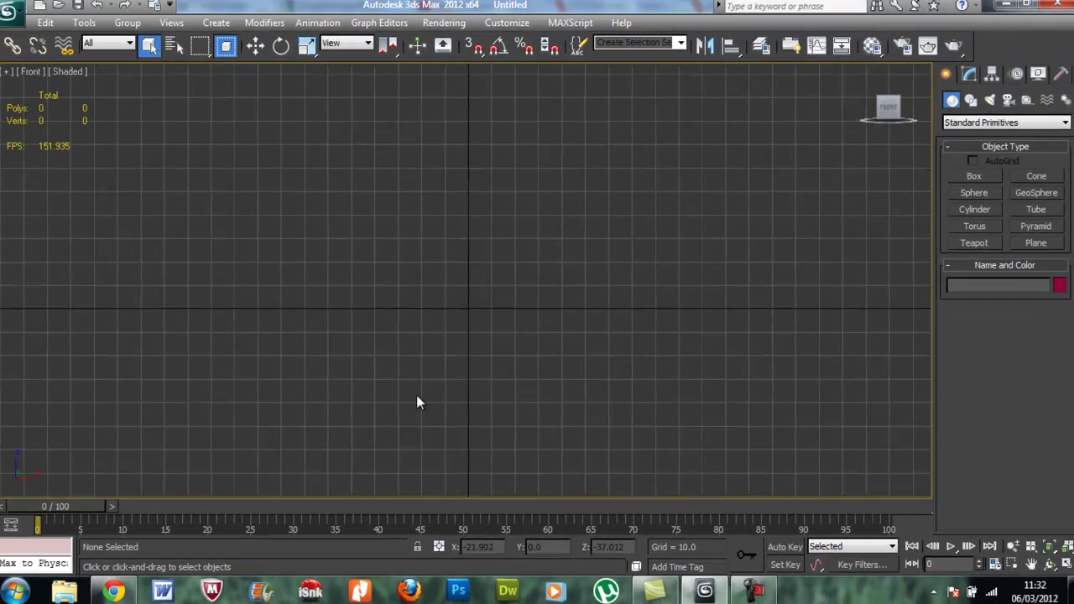
- Draw a tall standard-primitive Plane in the Front viewport
middle_drag(417, 397, 425, 365)
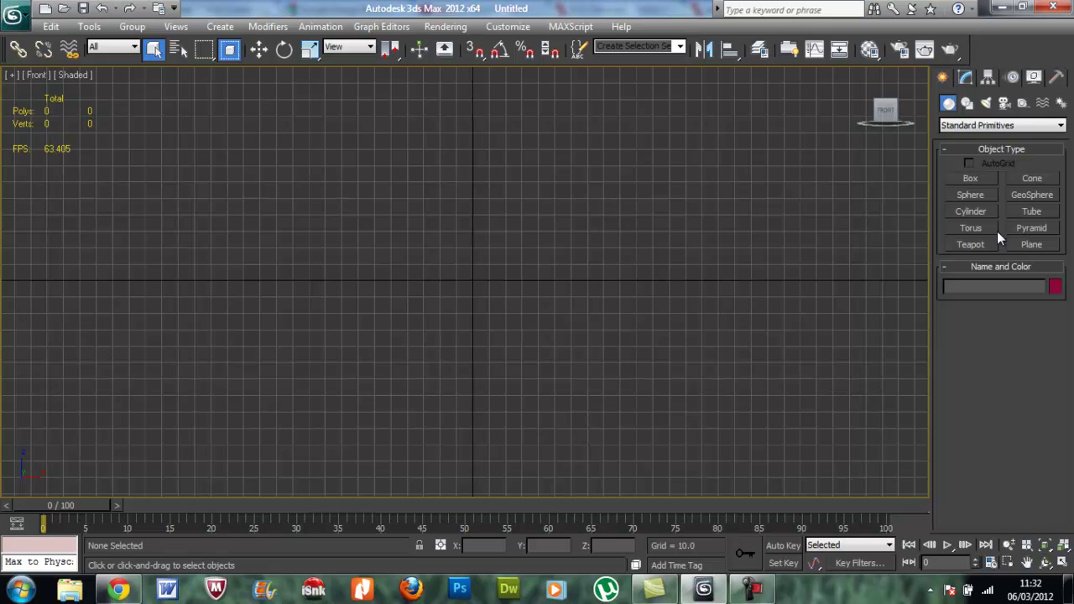
click(1030, 244)
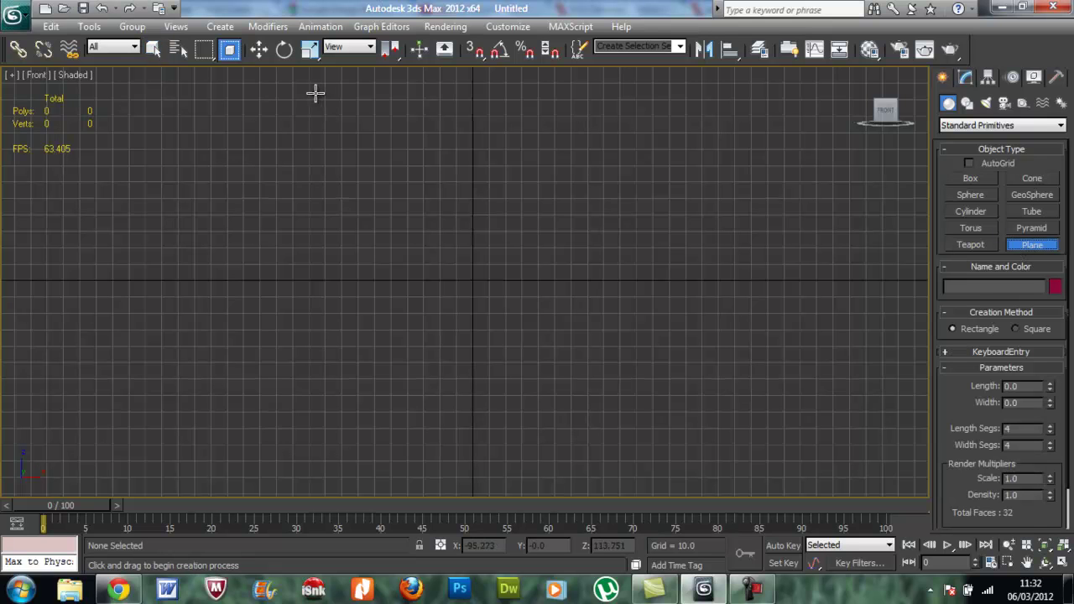
drag(316, 93, 628, 484)
- Switch to Perspective and orbit to view the plane, then bring up the Material Editor
key(p)
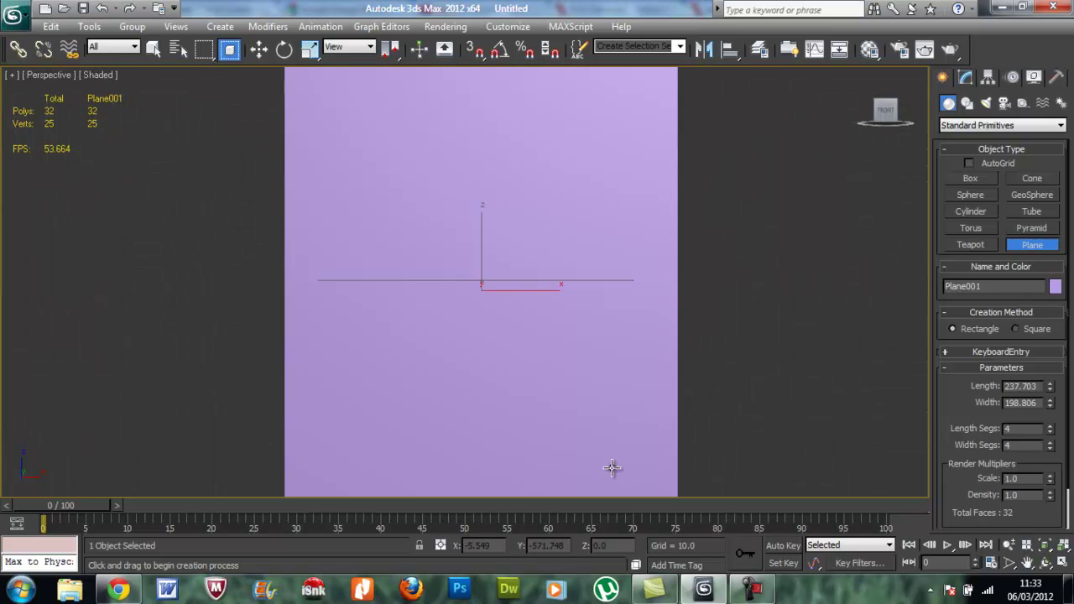
alt+middle_drag(666, 410, 569, 401)
key(w)
scroll(595, 422, down, 2)
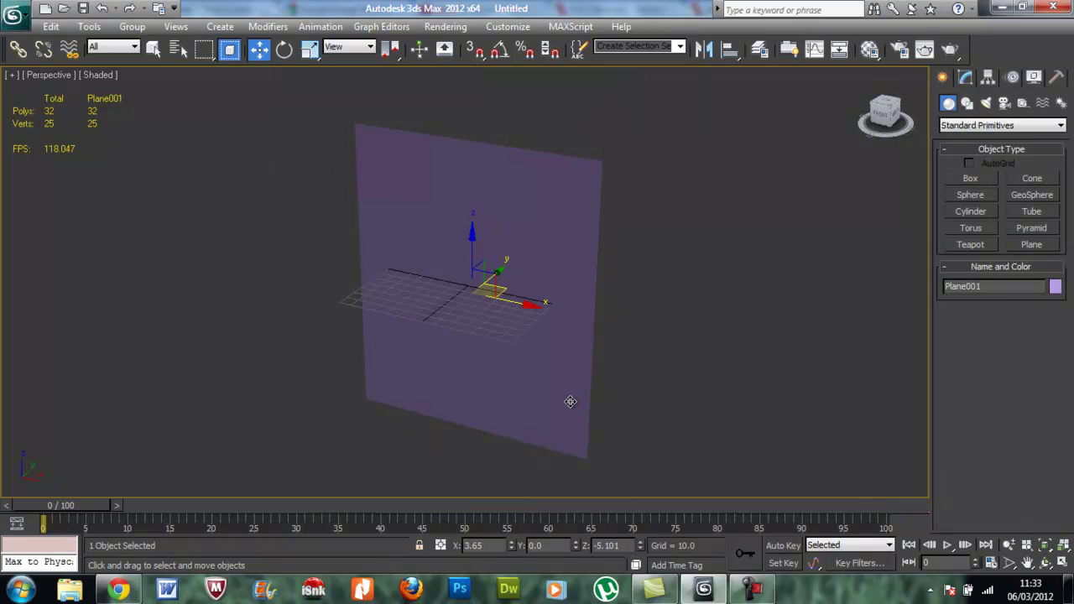
scroll(577, 380, up, 2)
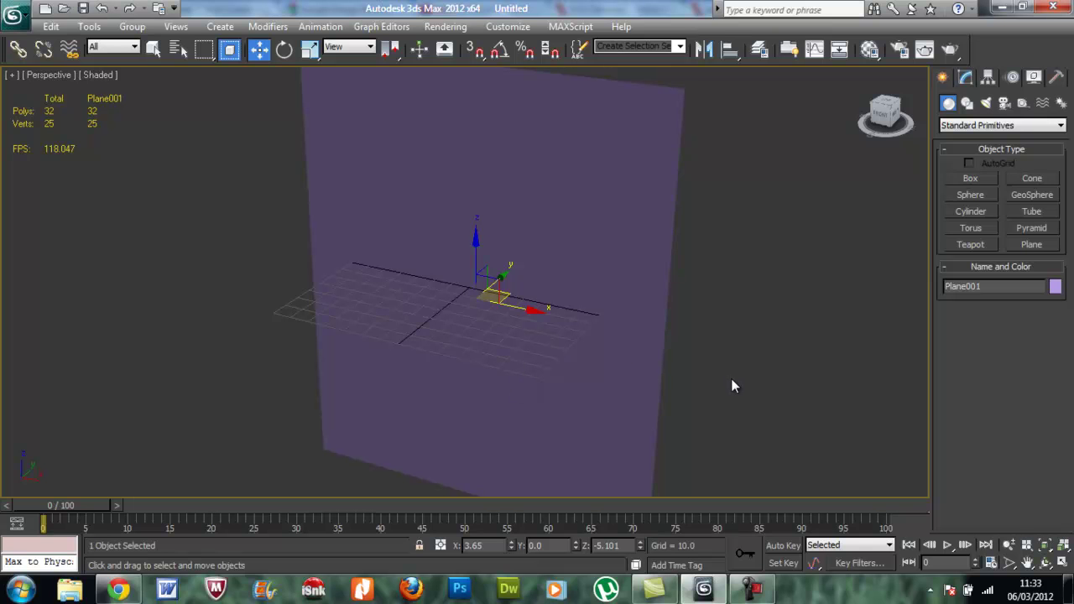
key(m)
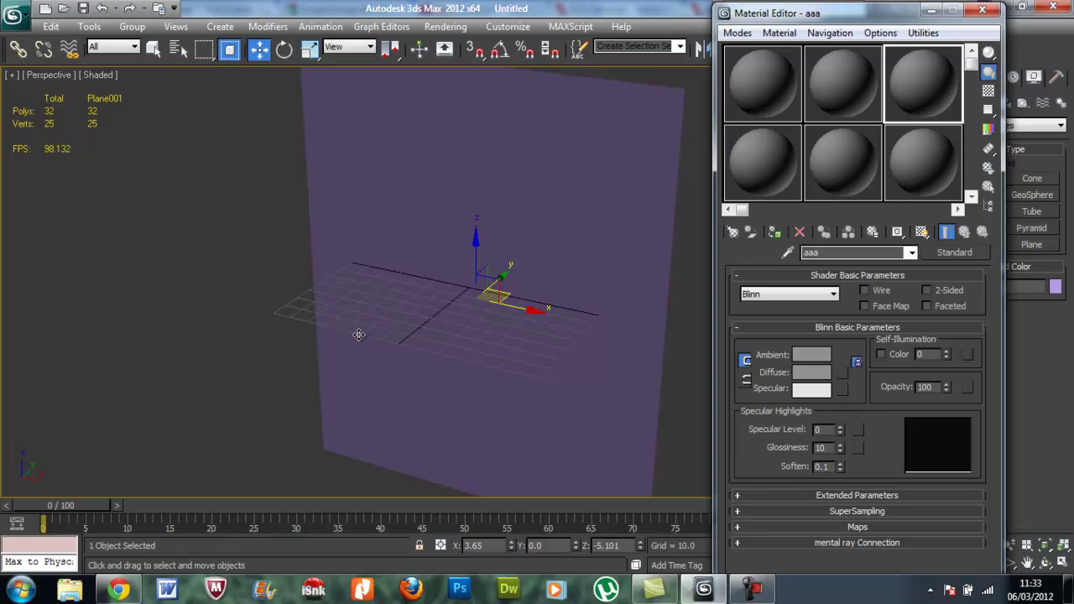
middle_drag(363, 329, 210, 345)
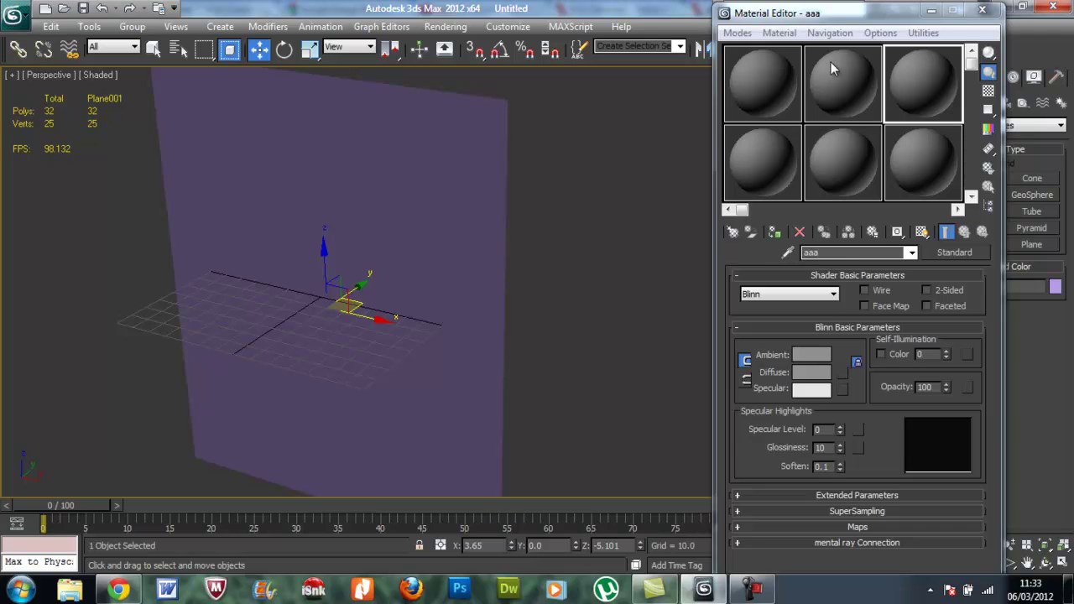
drag(839, 12, 735, 10)
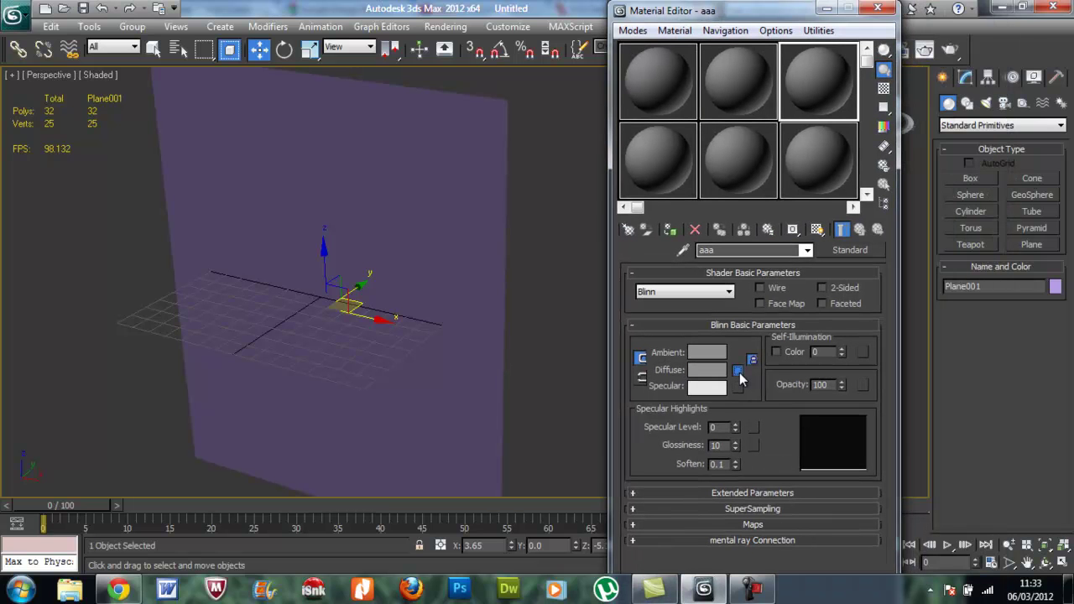
click(738, 371)
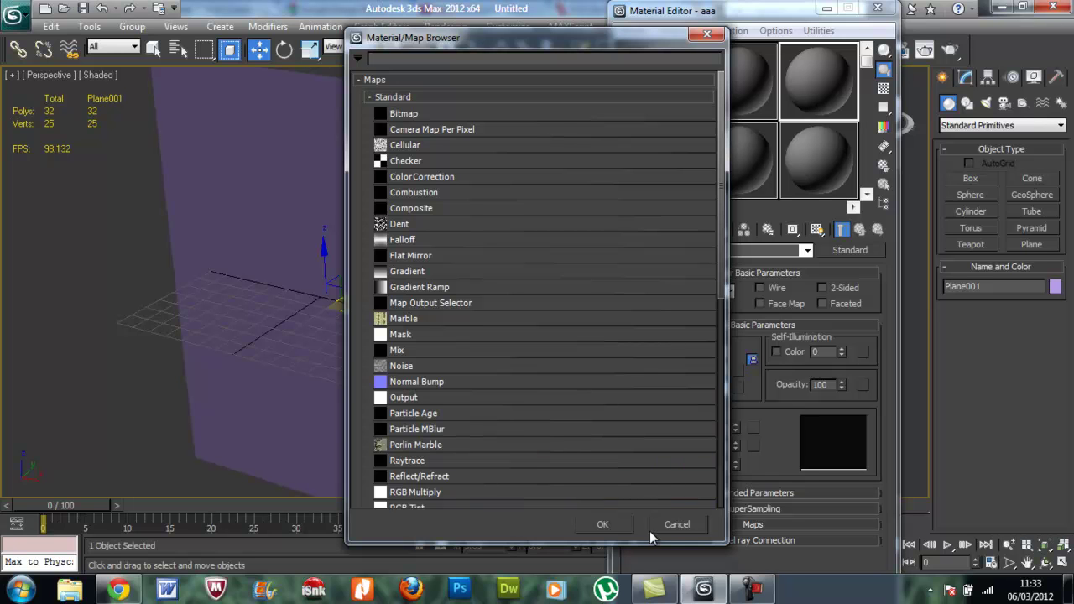
click(666, 527)
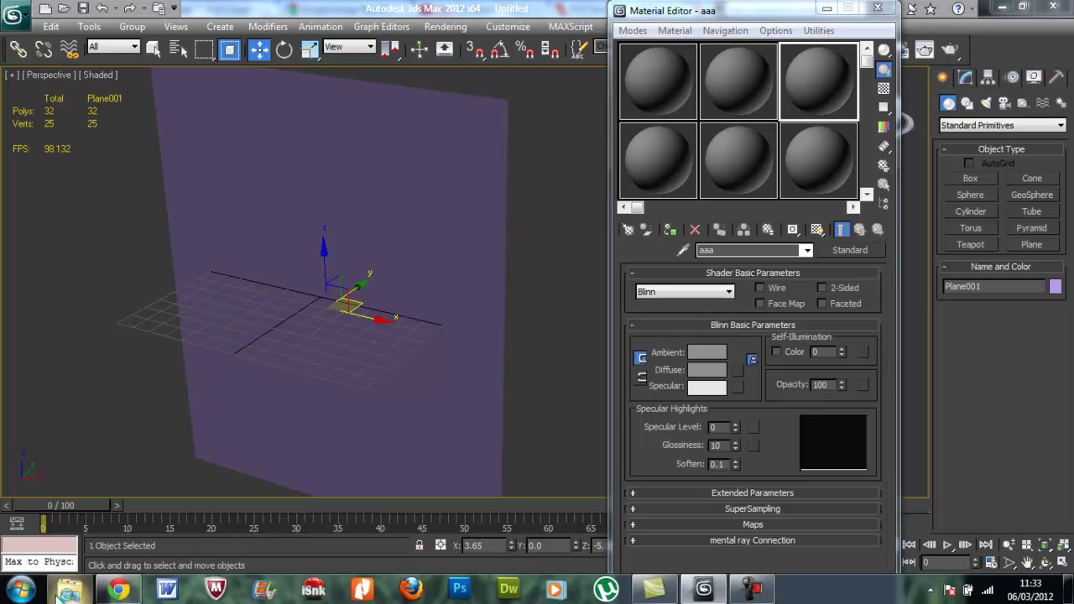
click(59, 592)
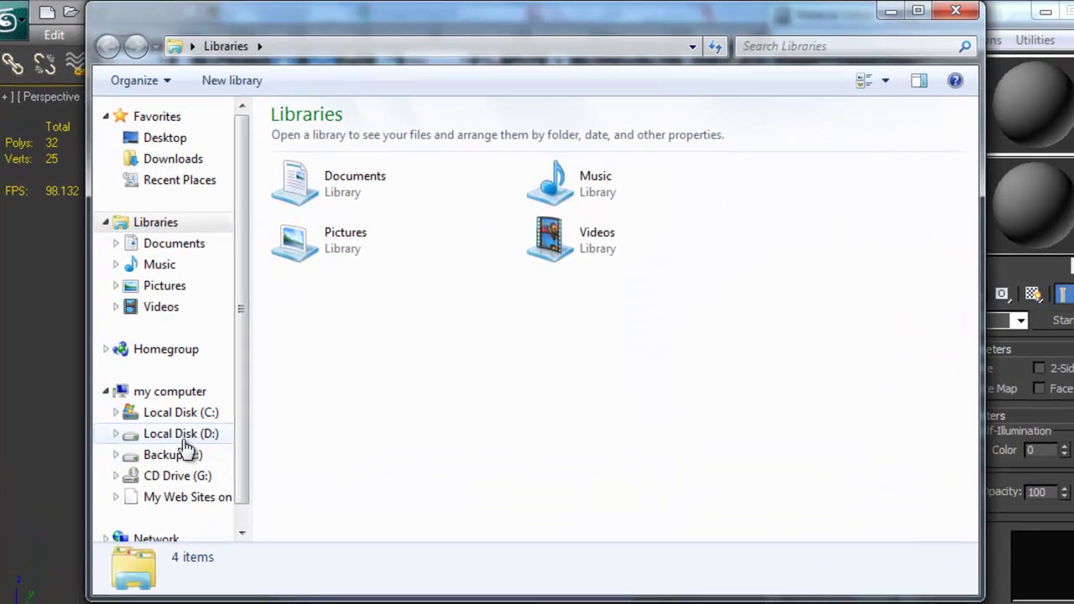
- Browse to D:\opacity map and show its diffuse and opacity tree images as Extra Large Icons
click(151, 339)
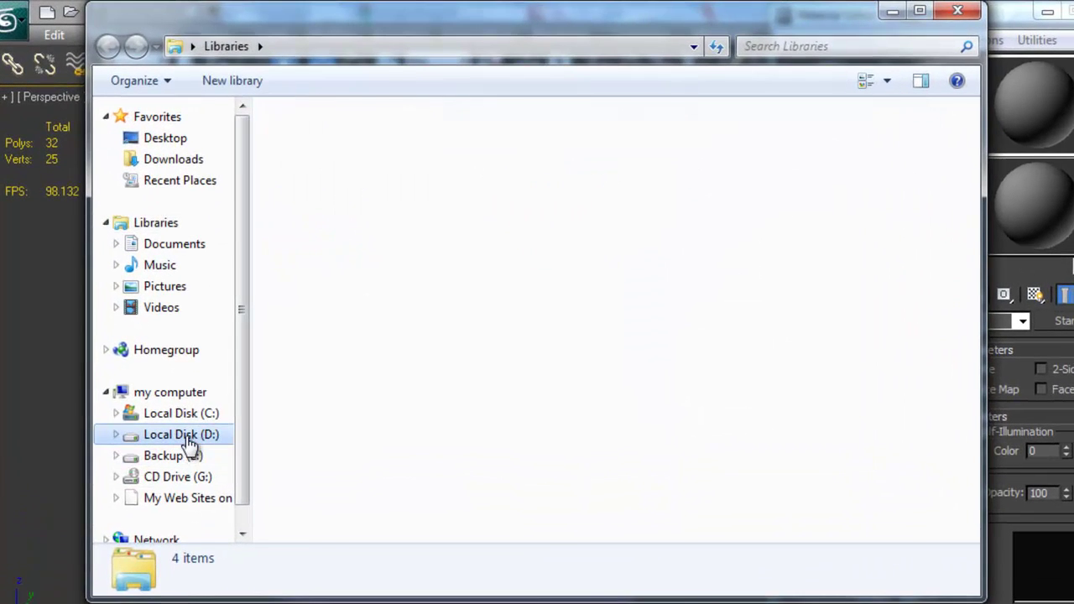
click(667, 453)
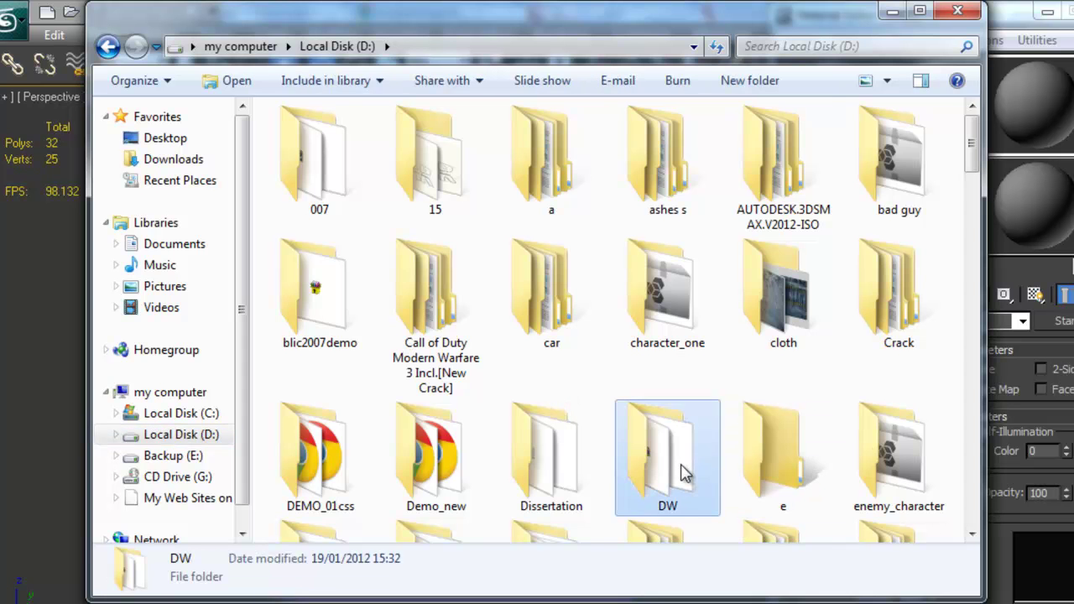
scroll(675, 466, down, 5)
double_click(784, 140)
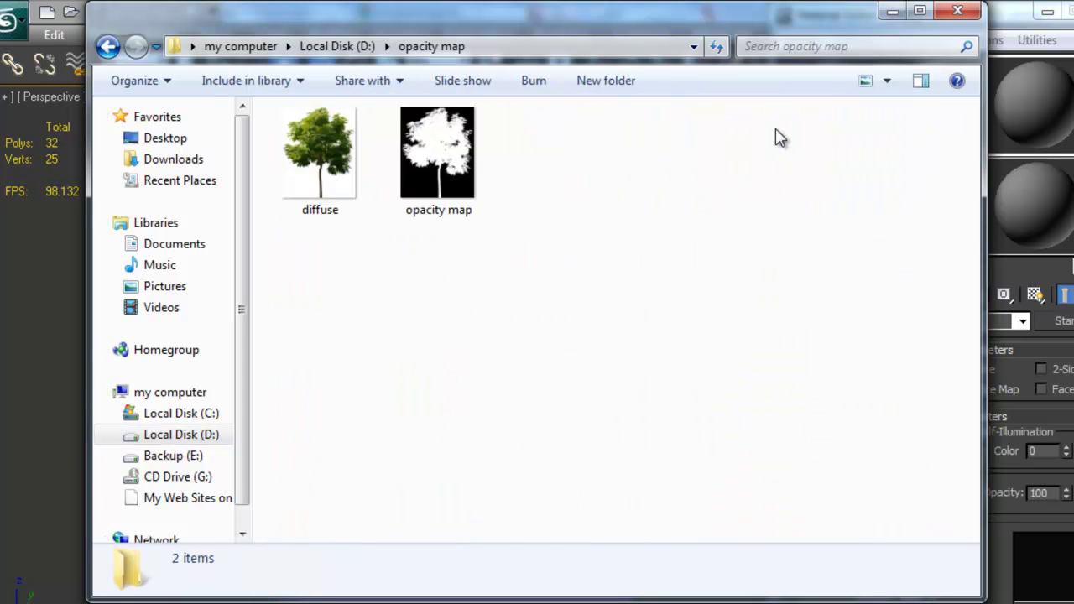
click(886, 81)
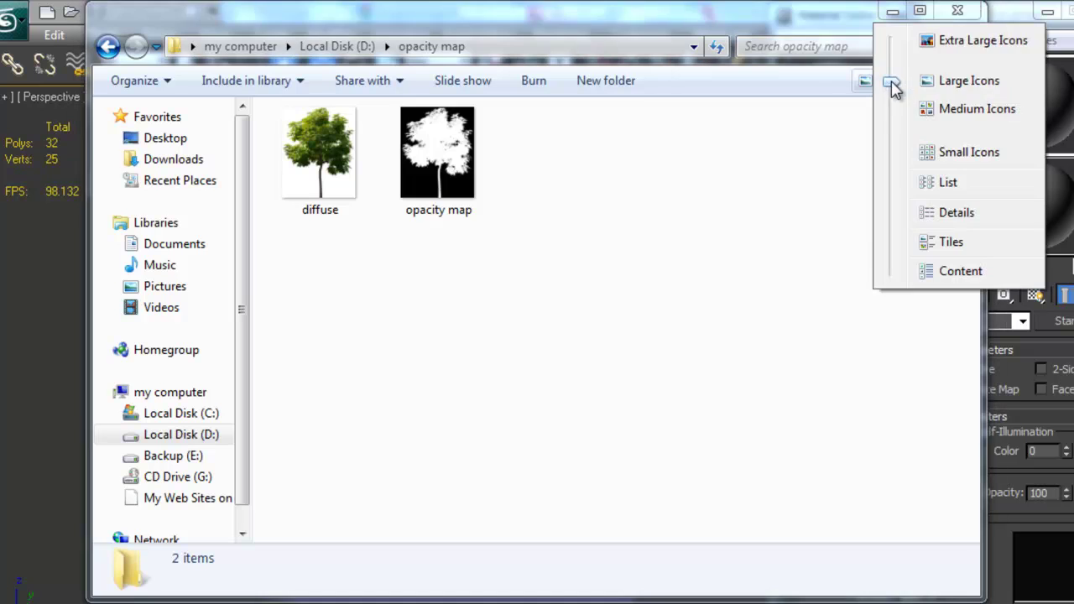
click(969, 55)
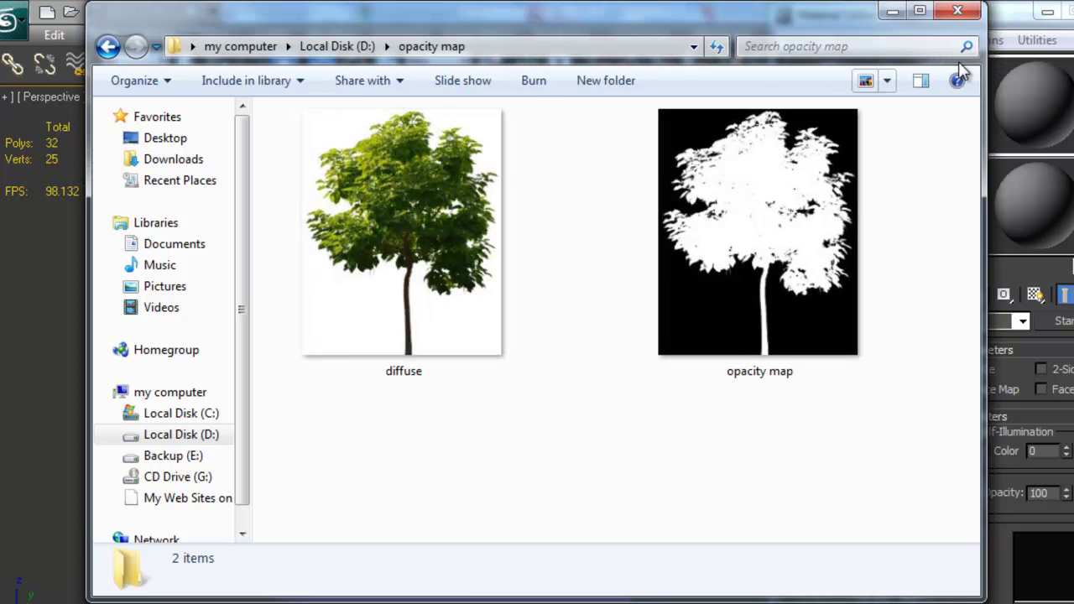
click(352, 267)
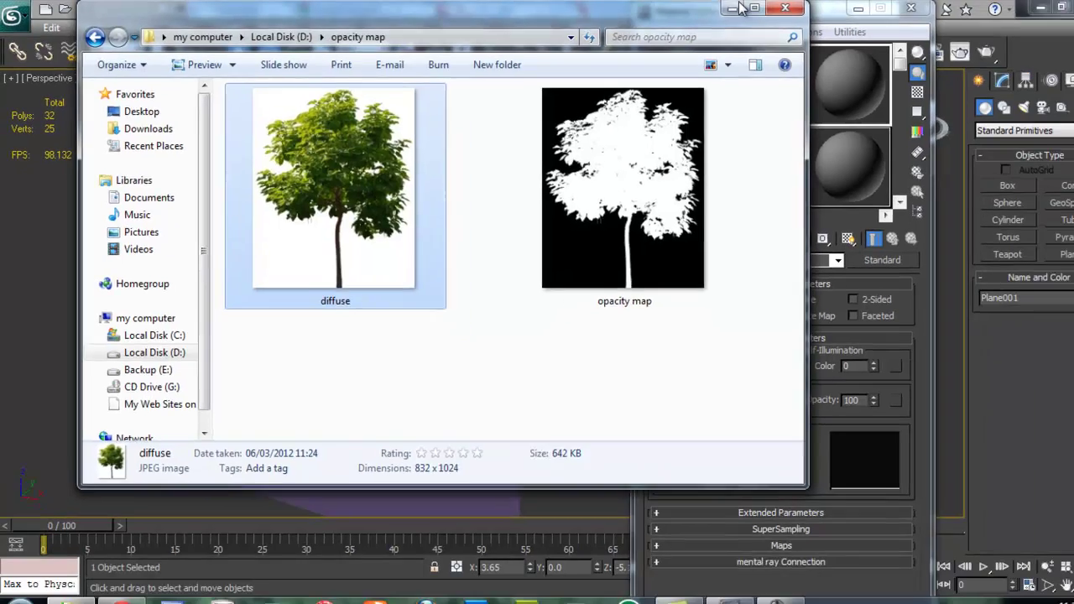
- Load diffuse.jpg from D:\opacity map as a Bitmap in material aaa's Diffuse slot
key(alt+F4)
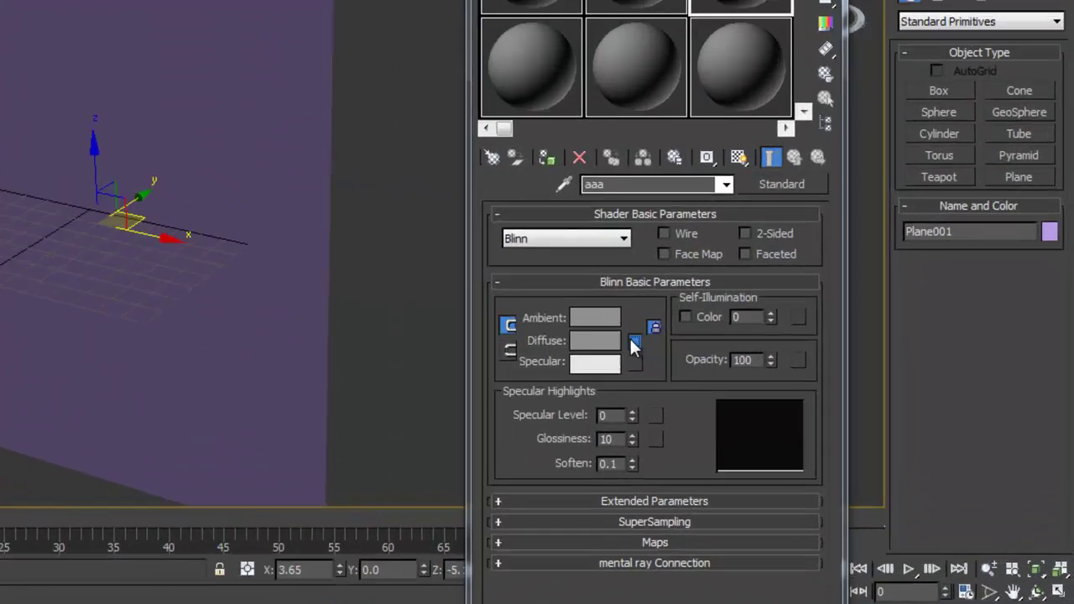
click(721, 371)
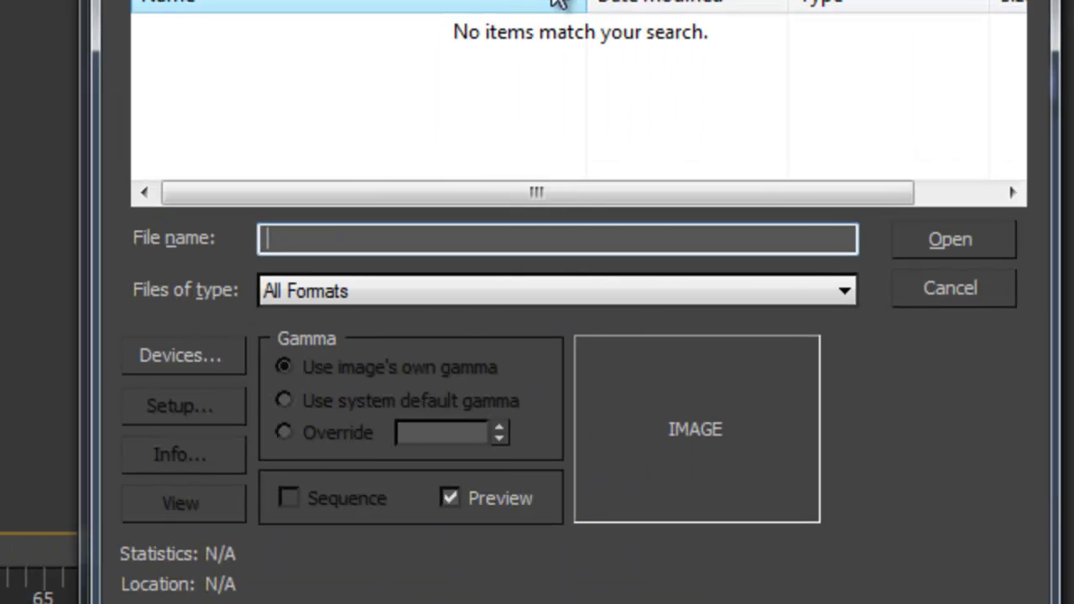
click(551, 4)
click(395, 172)
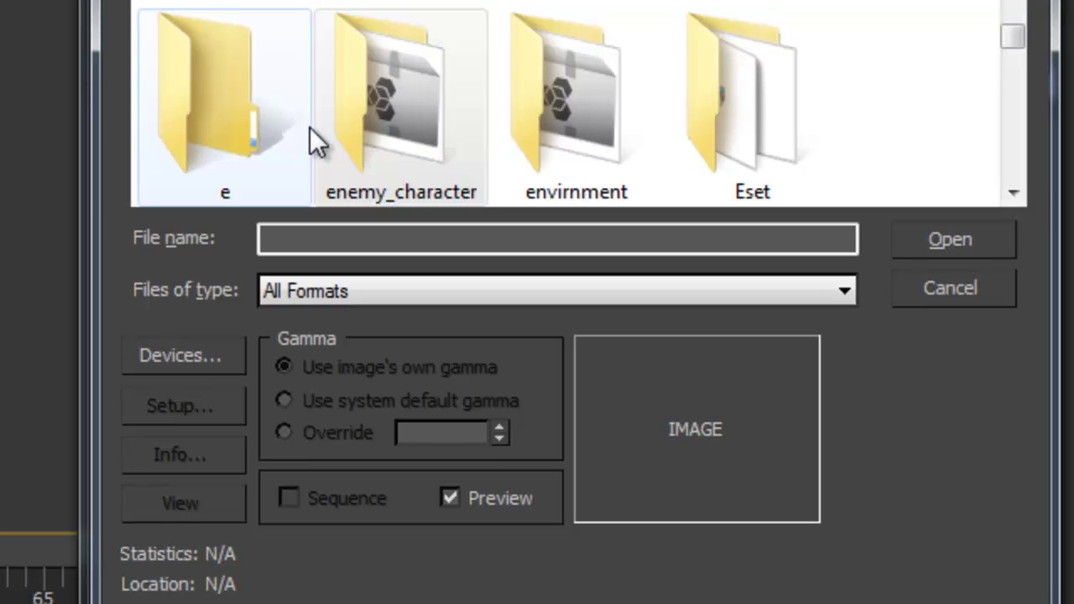
double_click(353, 123)
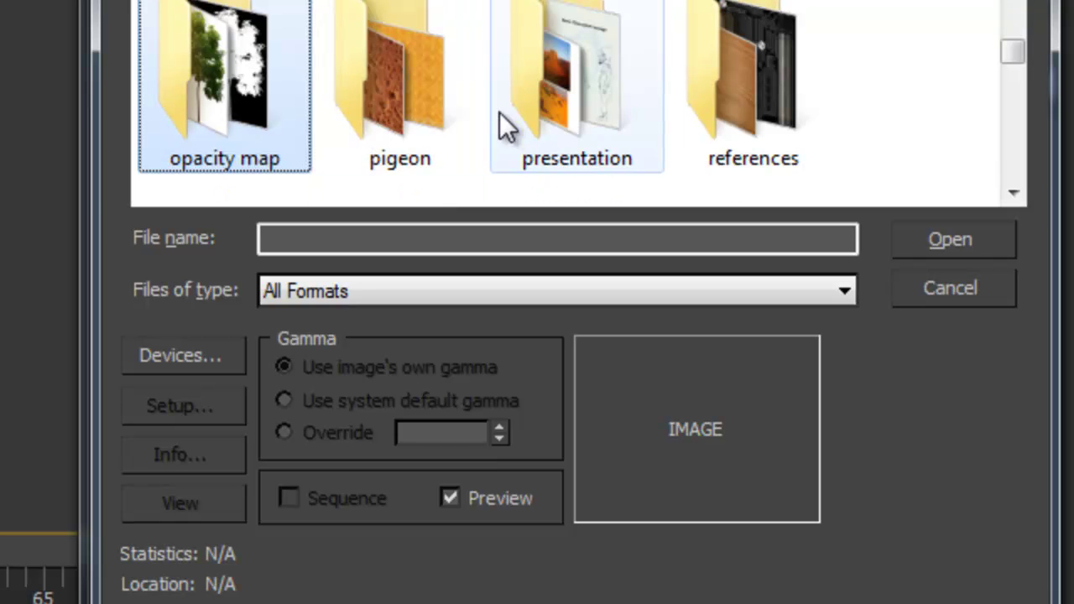
double_click(266, 109)
click(245, 97)
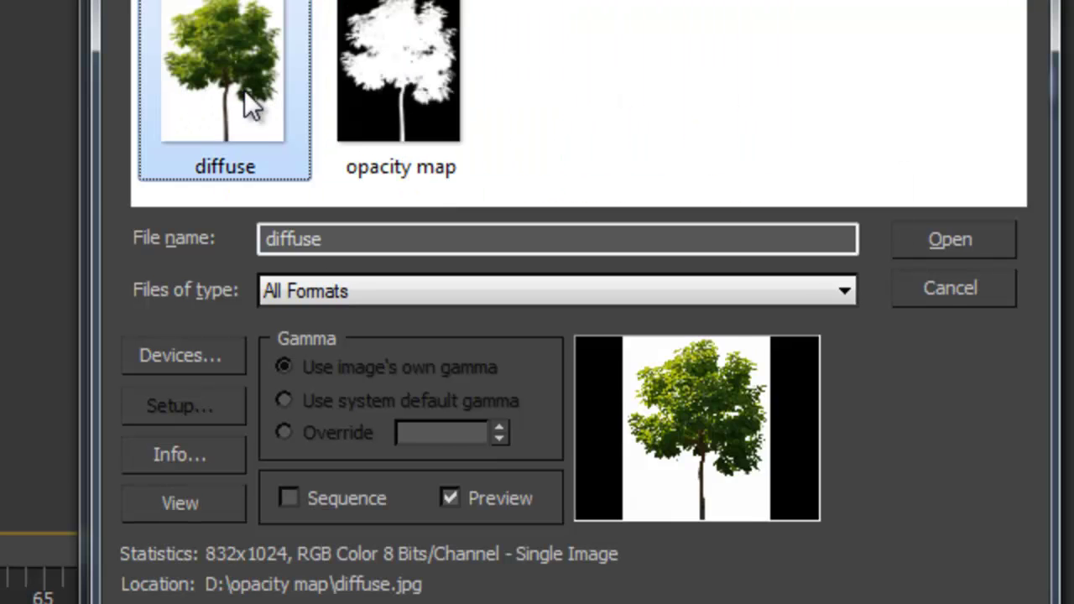
click(1014, 360)
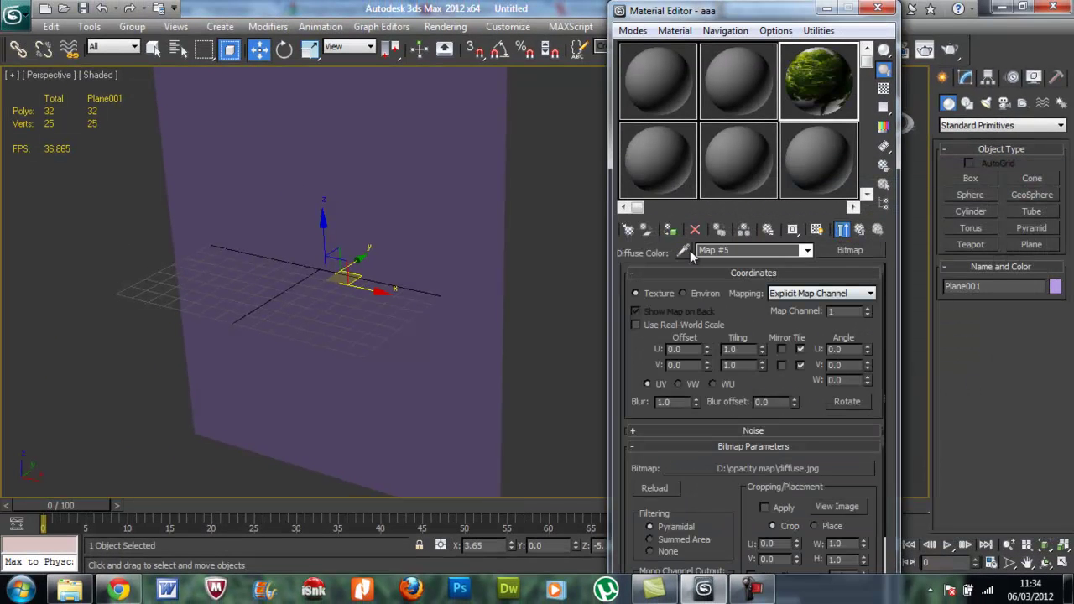
- Show the diffuse.jpg tree texture on Plane001 and return to material aaa's parent level
click(817, 229)
mouse_move(460, 275)
middle_down()
mouse_move(462, 233)
mouse_move(403, 282)
mouse_move(448, 273)
mouse_move(462, 291)
mouse_move(544, 304)
mouse_move(476, 245)
mouse_move(511, 257)
mouse_move(425, 267)
mouse_move(506, 277)
mouse_move(451, 302)
middle_up()
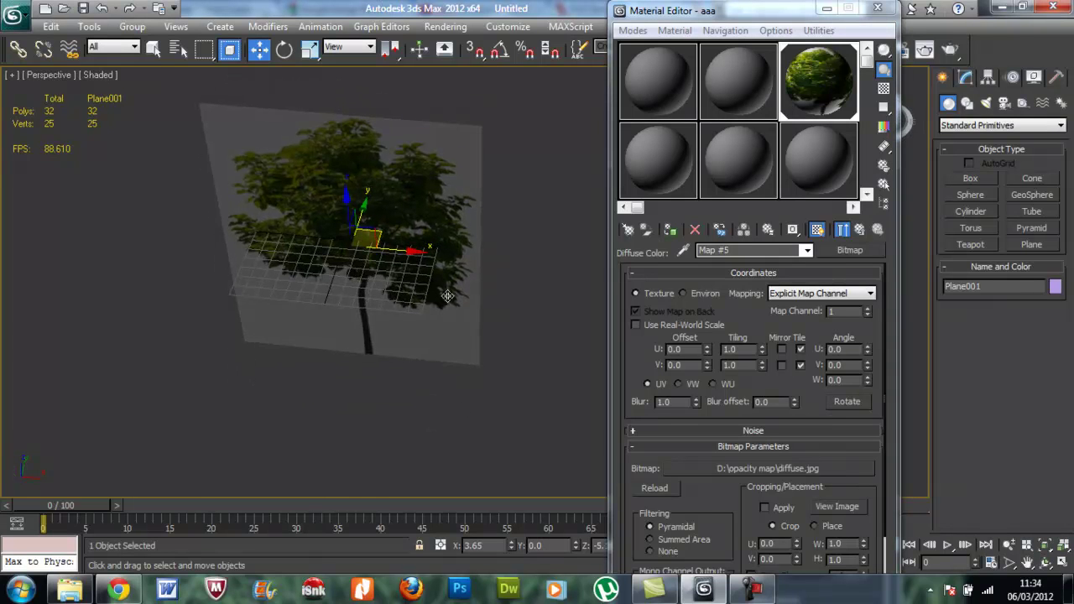
click(858, 226)
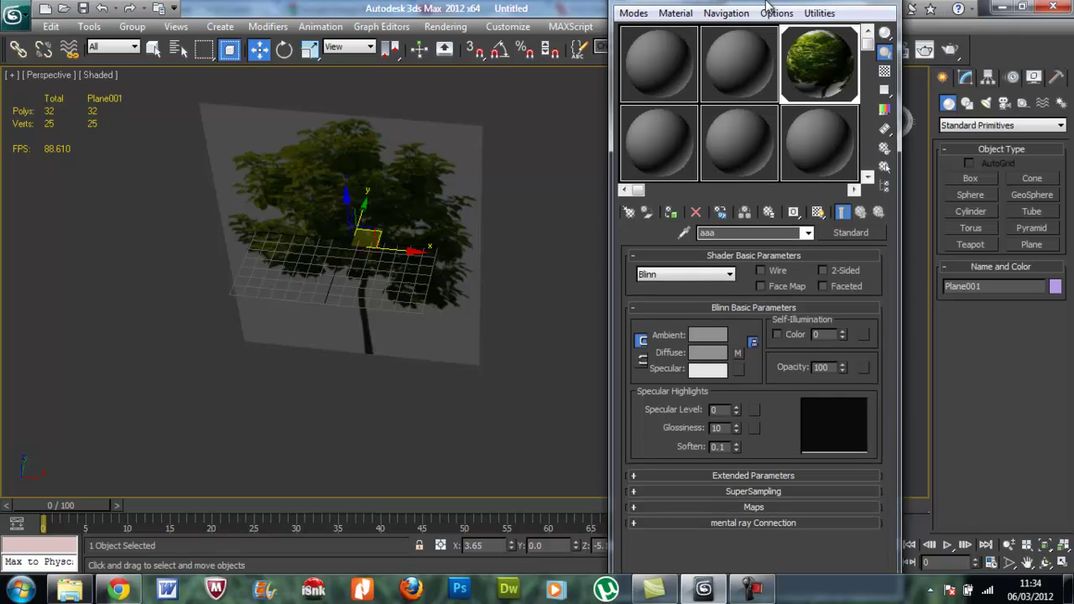
alt+middle_drag(555, 227, 453, 312)
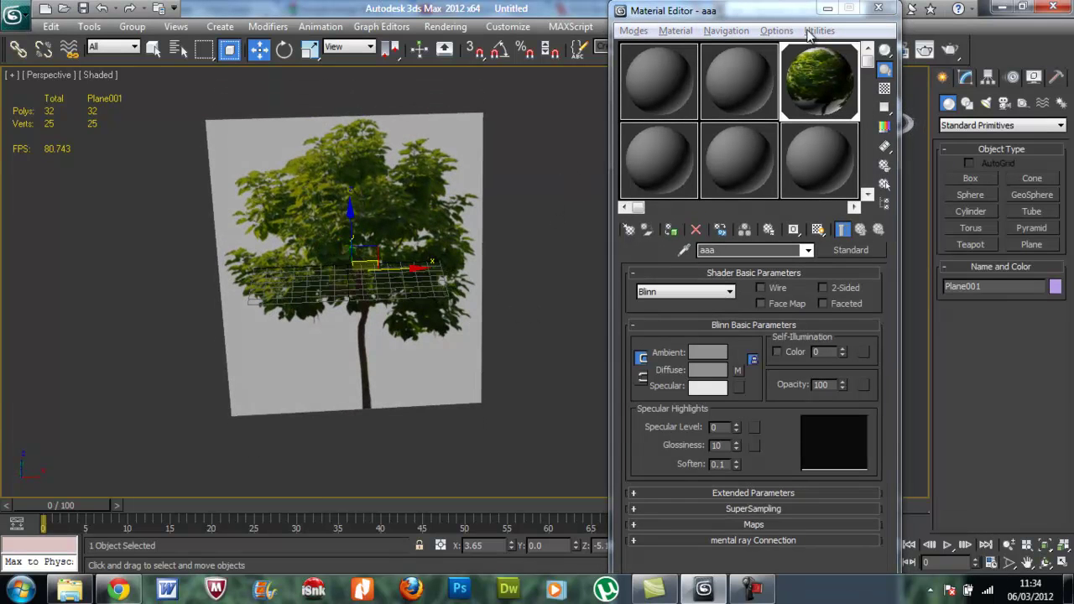
drag(769, 15, 717, 12)
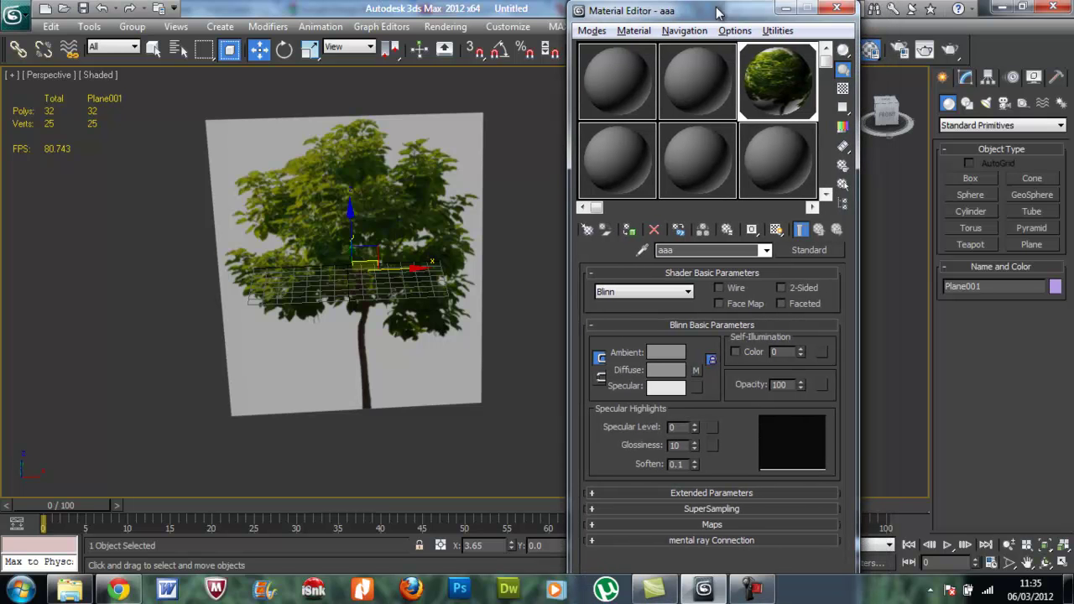
- Expand the Maps rollout, enable the Opacity channel and browse for its map
click(709, 524)
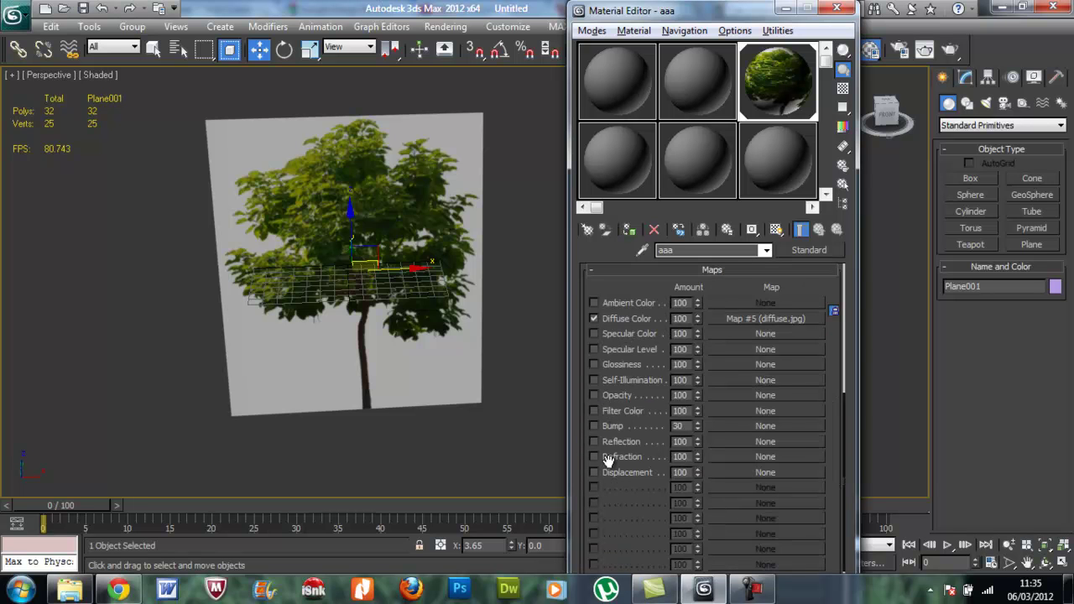
click(593, 394)
click(757, 397)
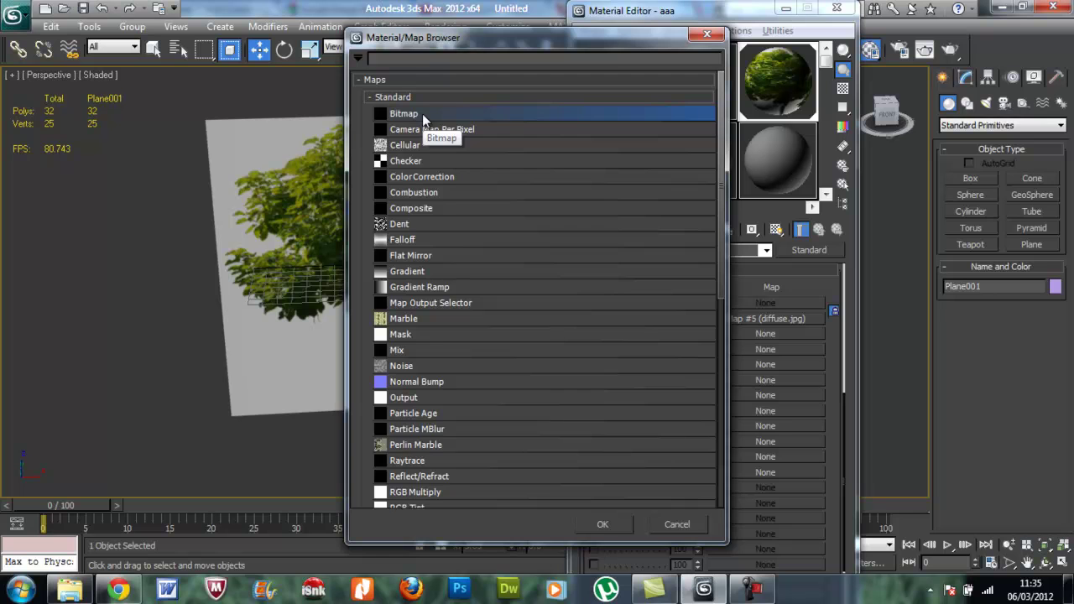
- Load opacity map.jpg as a Bitmap opacity map and show it shaded on the plane
double_click(422, 113)
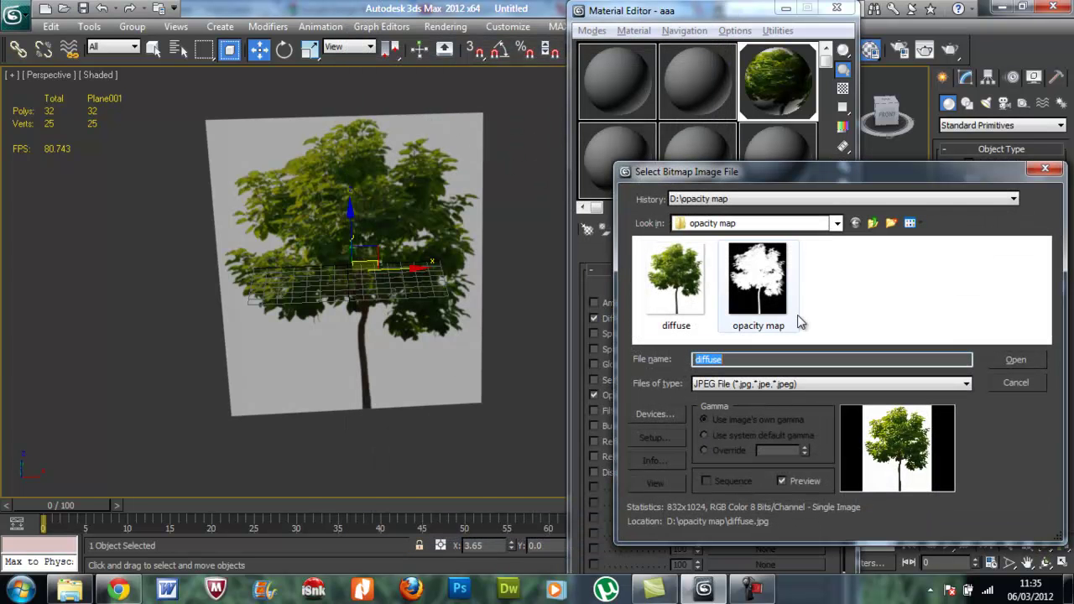
click(762, 300)
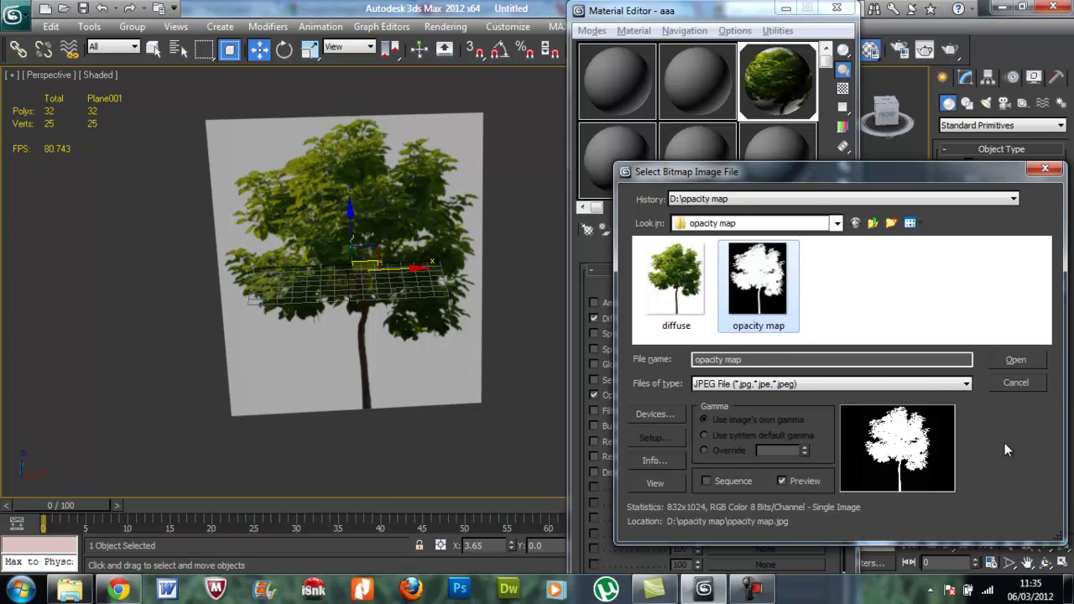
click(1005, 359)
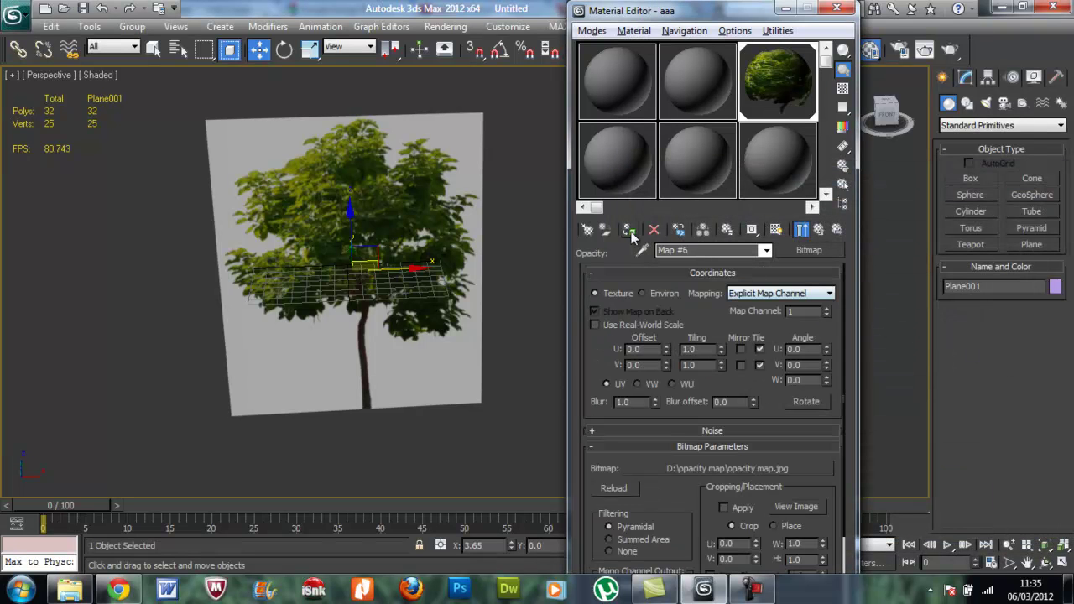
click(776, 230)
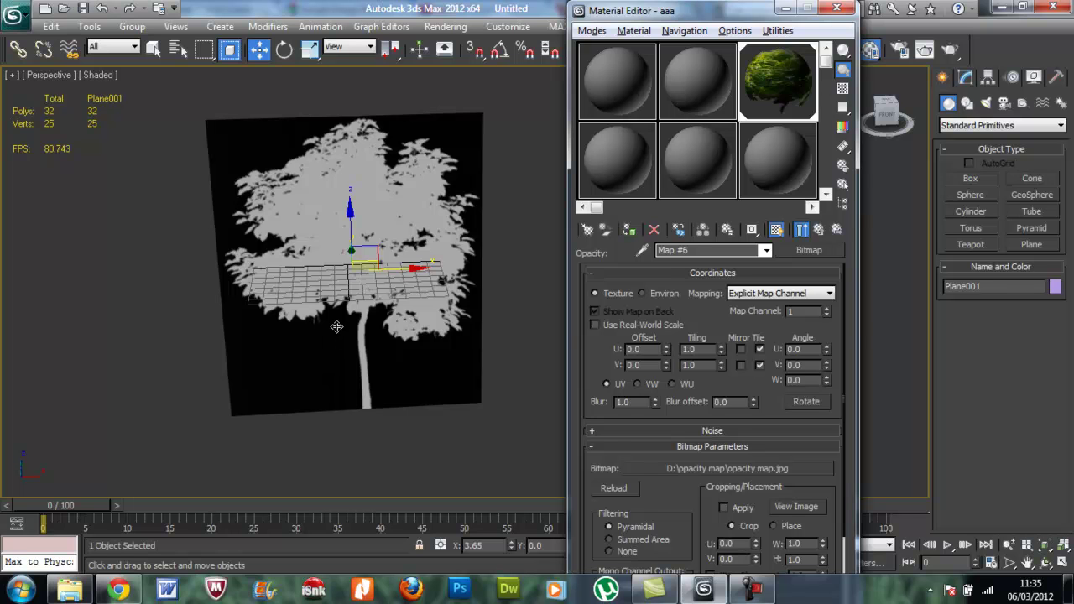
- Close the Material Editor, frame the plane in Perspective, and render the tree cut-out on black
click(835, 9)
alt+middle_drag(618, 301, 673, 375)
scroll(587, 378, up, 4)
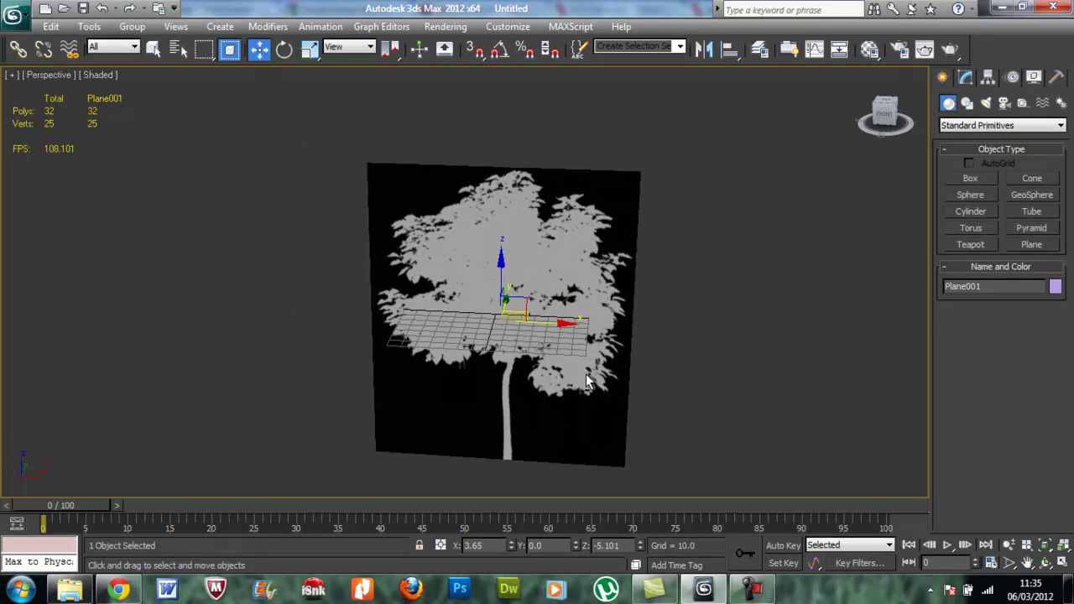
scroll(550, 338, up, 2)
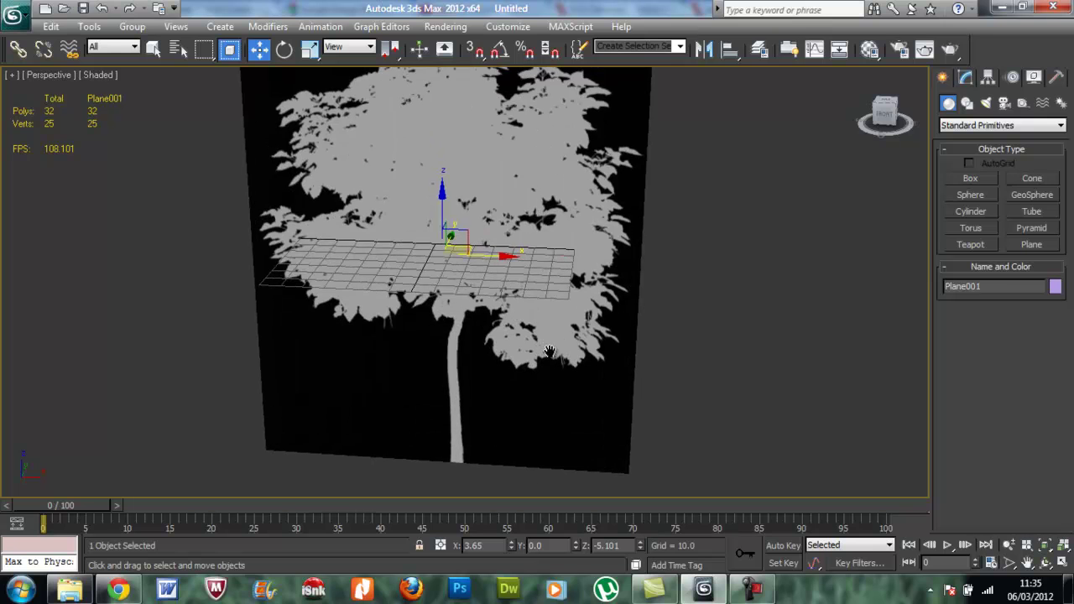
key(shift+q)
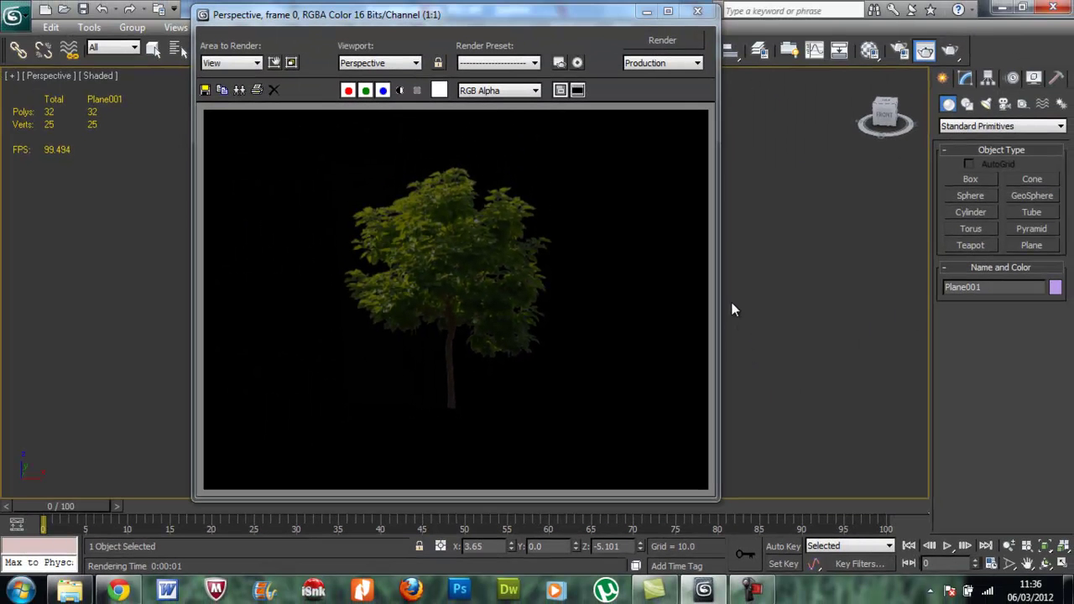
- Close the render and reposition the Perspective view to a tilted angle on the tree plane
click(697, 11)
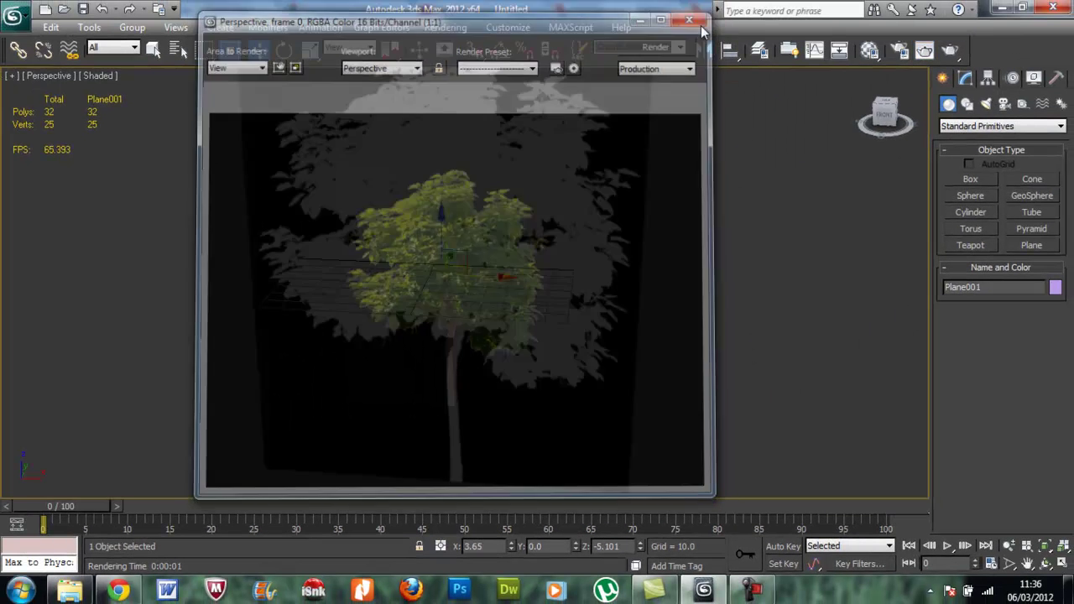
middle_drag(670, 351, 729, 357)
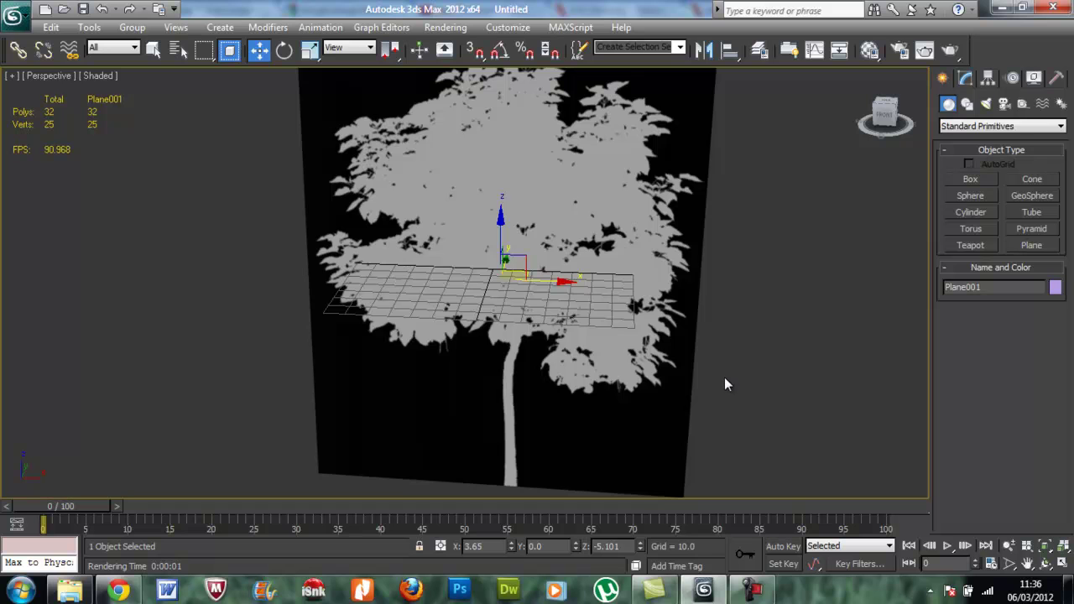
scroll(712, 377, down, 4)
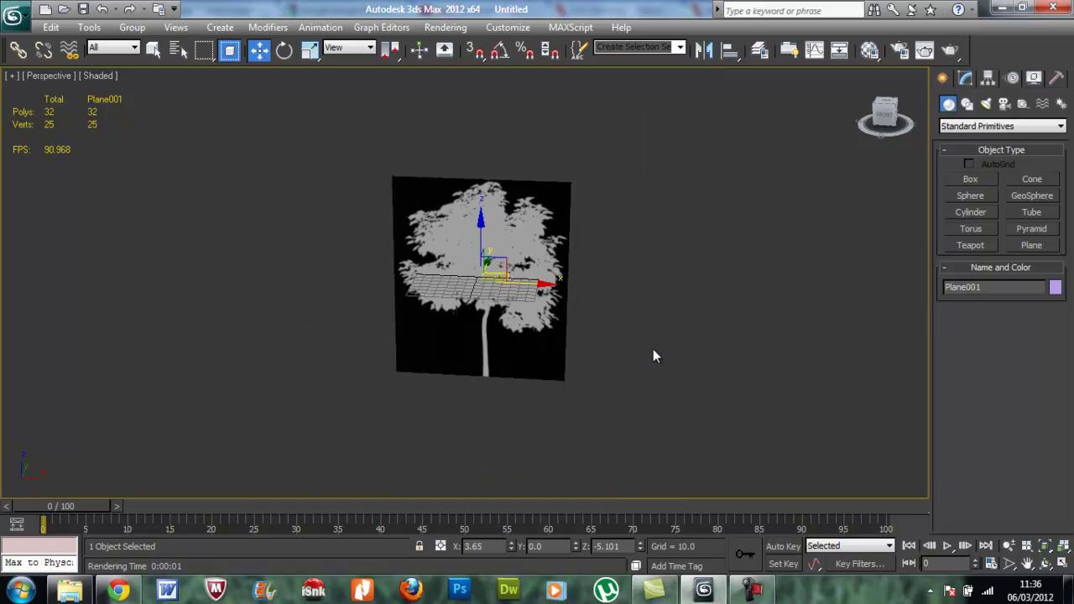
scroll(648, 353, up, 2)
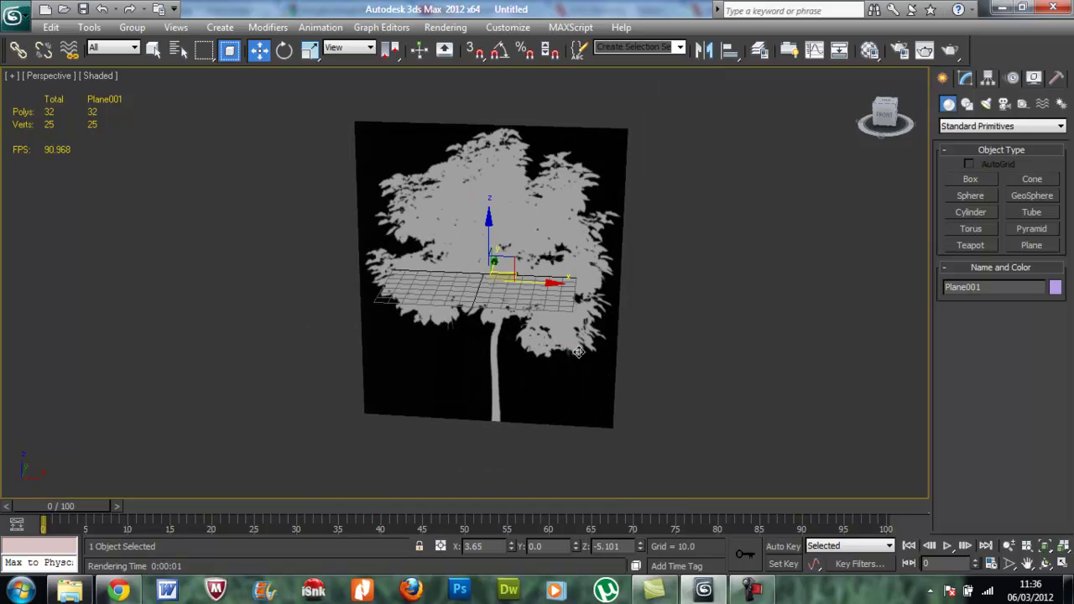
key(t)
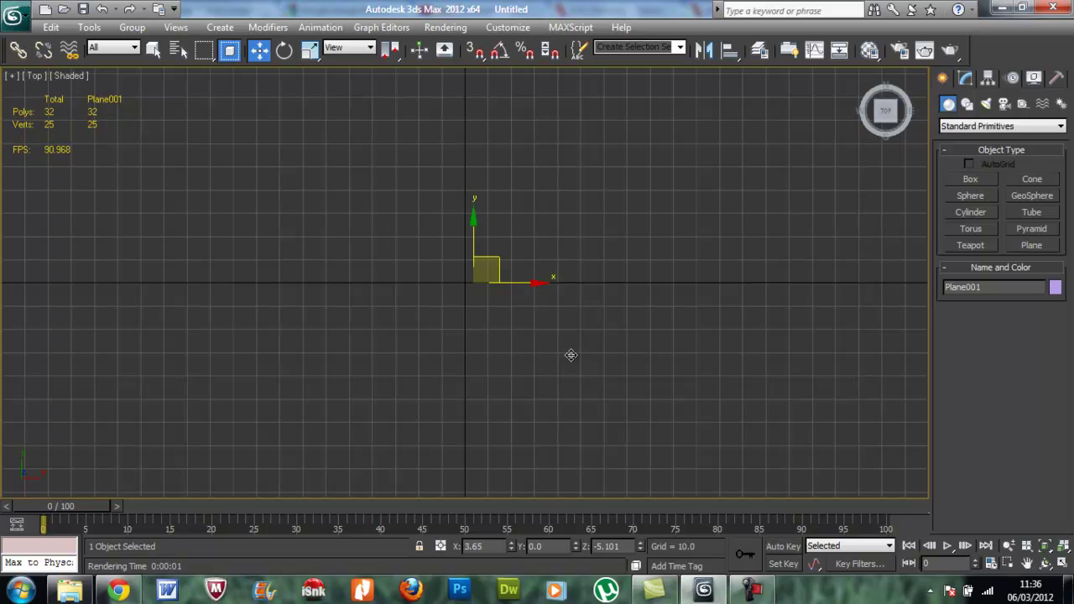
key(p)
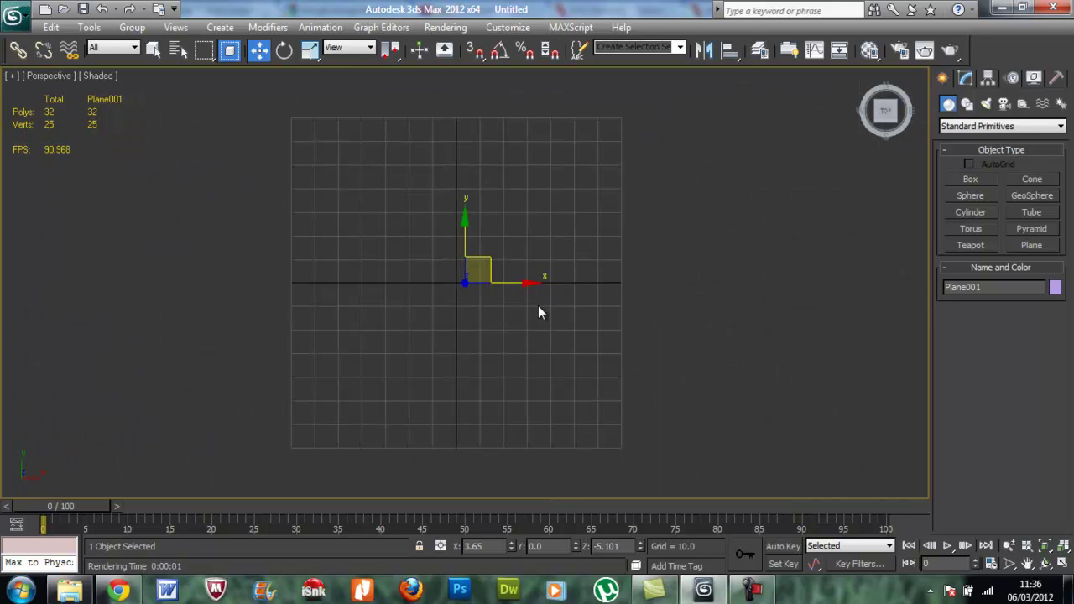
mouse_move(534, 321)
alt+middle_down()
mouse_move(505, 271)
mouse_move(500, 191)
mouse_move(521, 308)
alt+middle_up()
- Shift-rotate the plane 90° twice to create crossing copies Plane002 and Plane003
key(e)
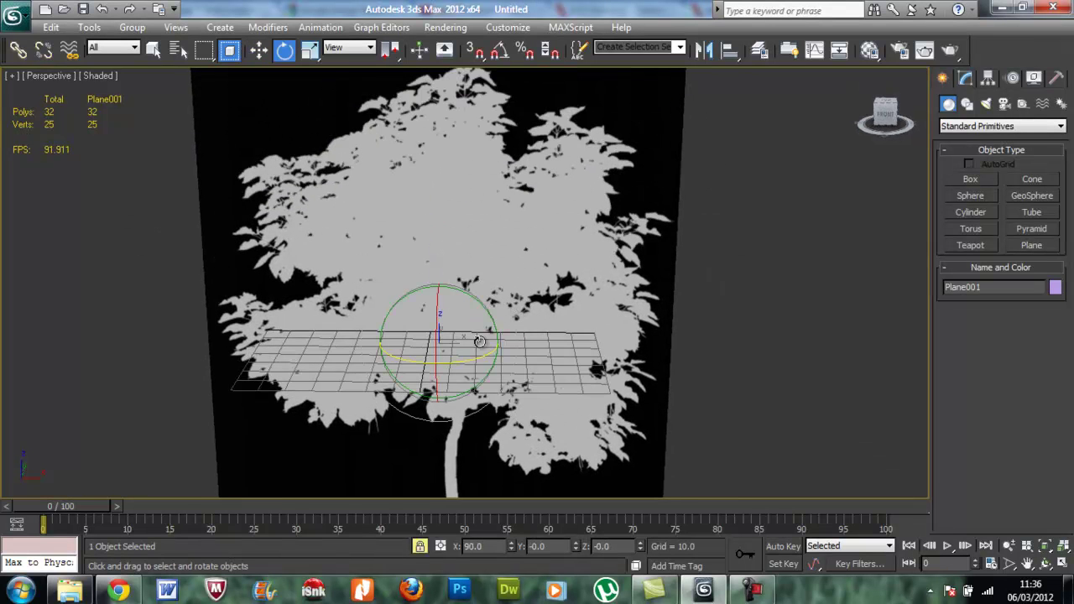
shift+drag(467, 363, 604, 362)
click(538, 358)
shift+drag(476, 360, 600, 361)
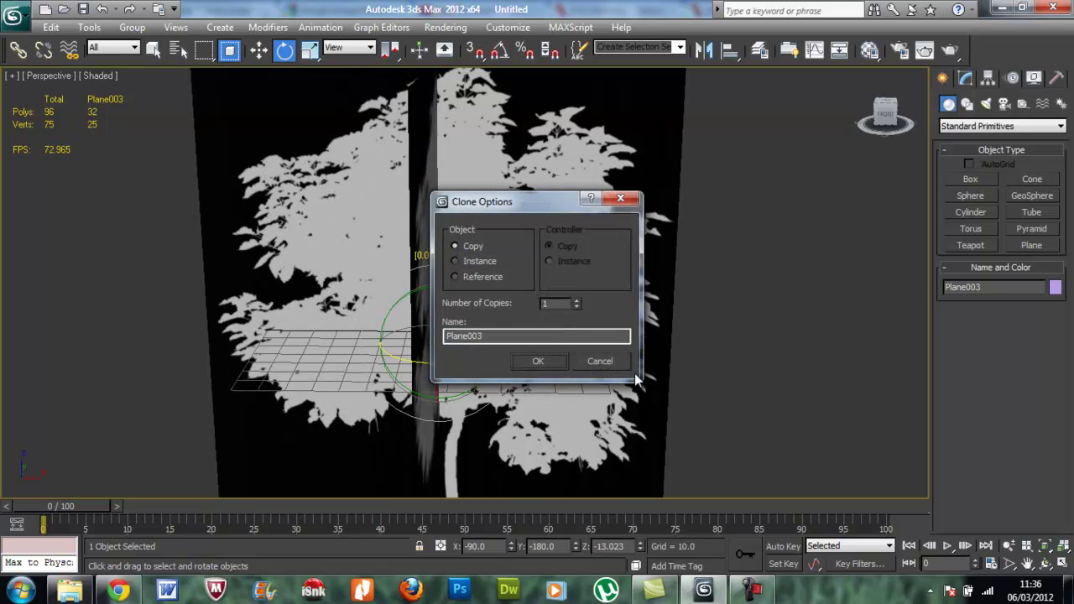
click(530, 367)
- Turn Plane001 slightly about its vertical axis and render the crossed tree planes
click(693, 384)
mouse_move(693, 383)
alt+middle_down()
mouse_move(564, 383)
mouse_move(606, 376)
mouse_move(518, 362)
alt+middle_up()
click(516, 359)
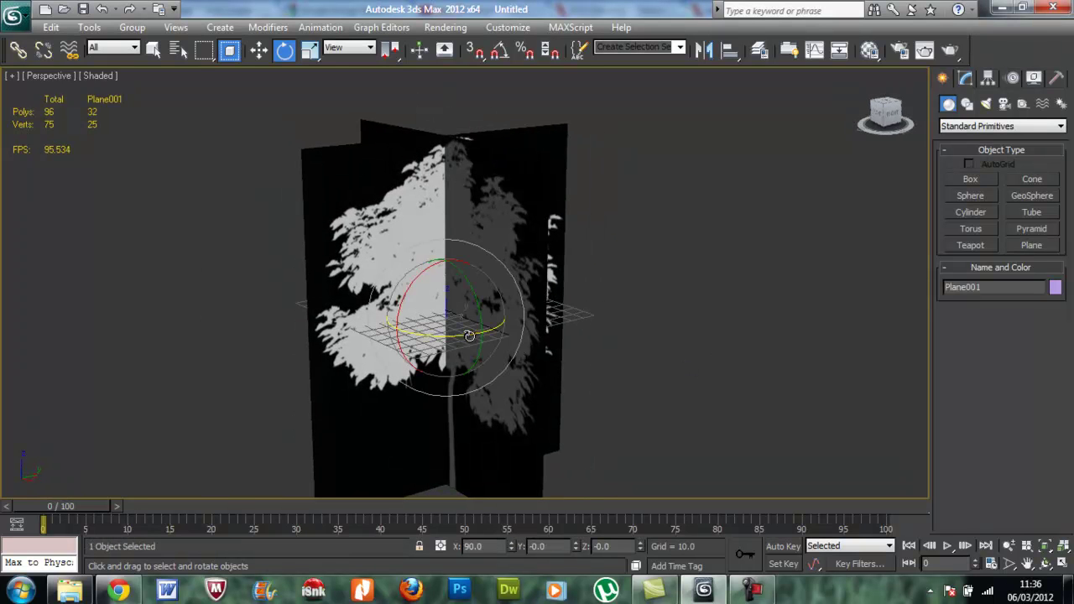
drag(469, 335, 504, 358)
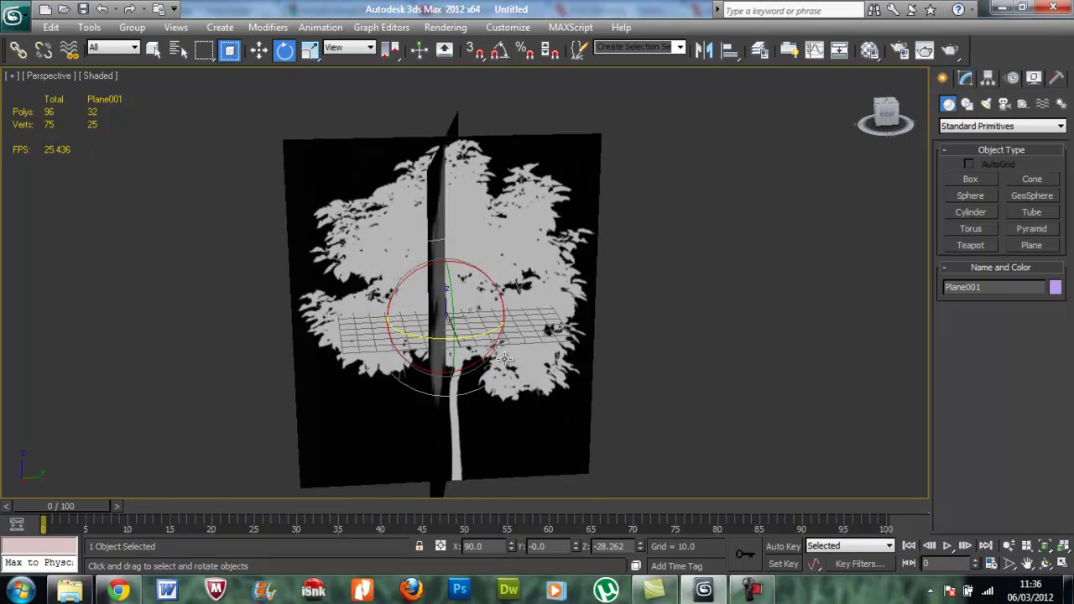
alt+middle_drag(504, 357, 400, 382)
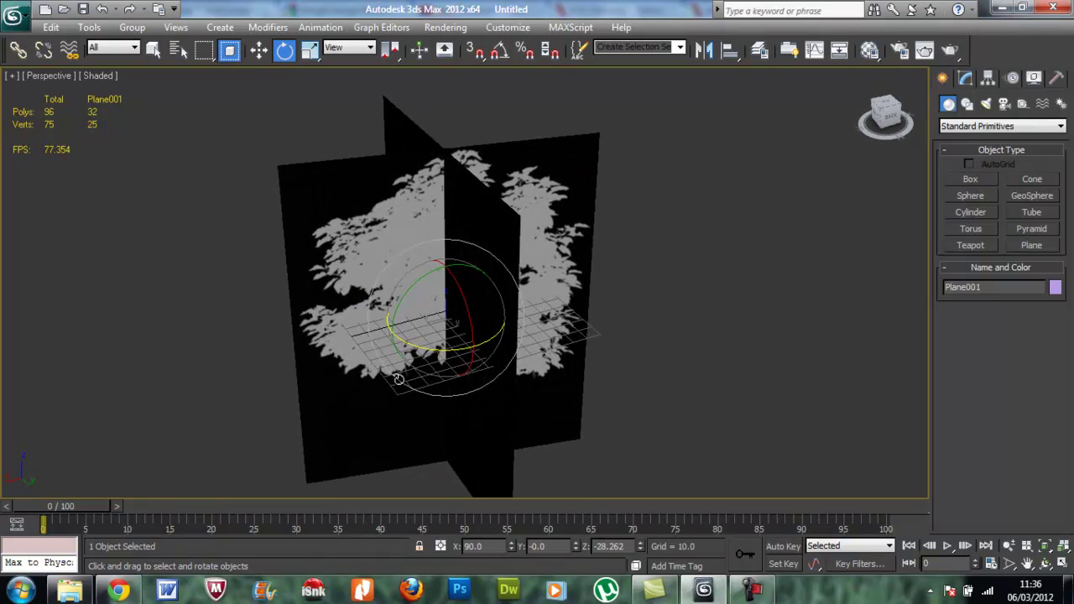
key(shift+q)
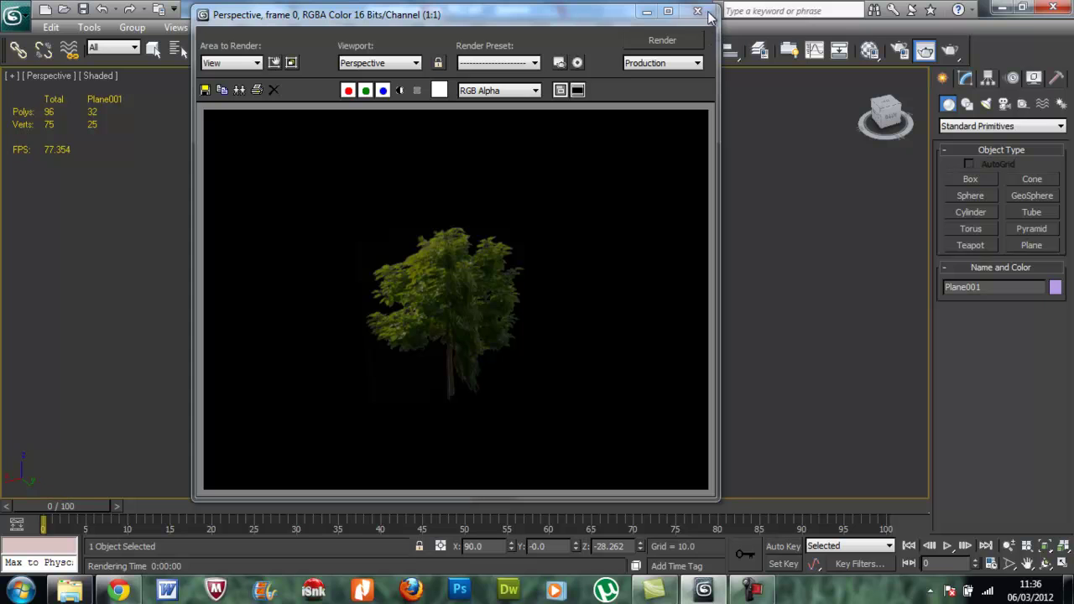
- Orbit to face the three planes squarely and render twice, deselecting all before the second render
click(703, 11)
alt+middle_drag(651, 240, 679, 166)
key(shift+q)
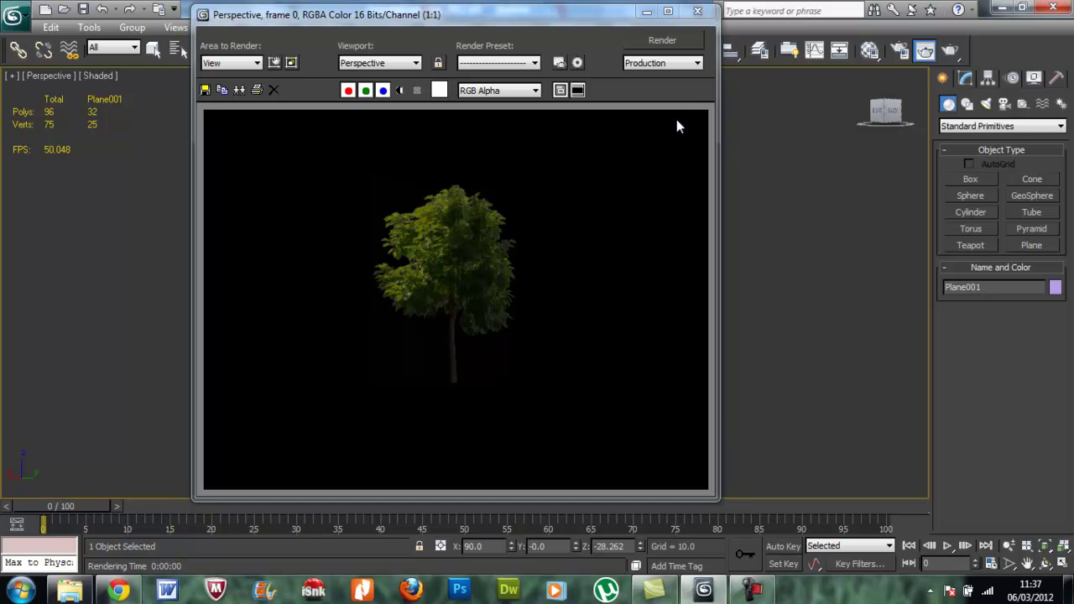
click(697, 11)
click(691, 233)
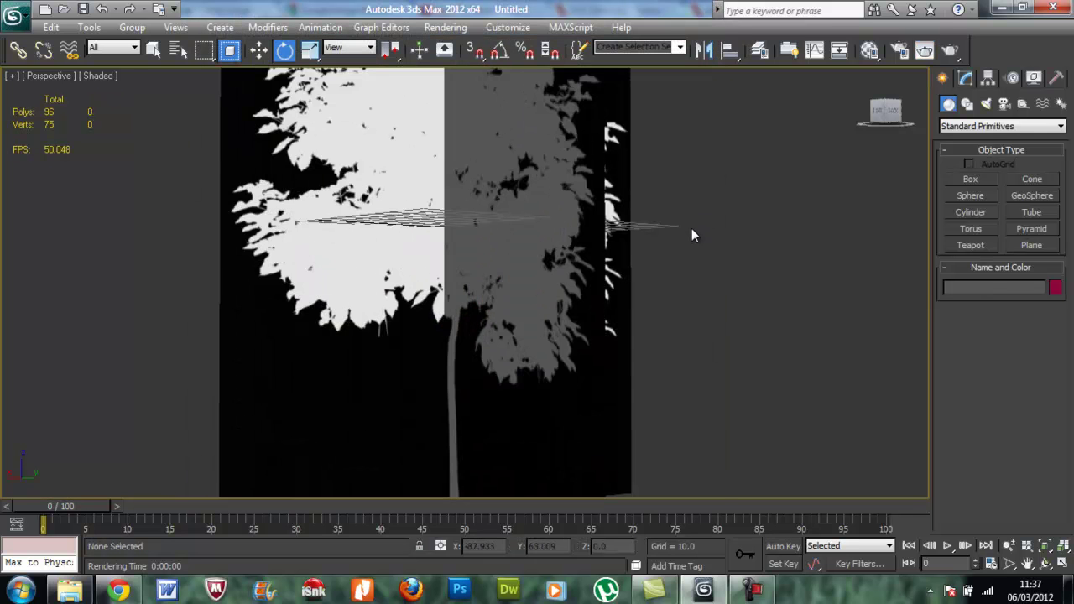
key(shift+q)
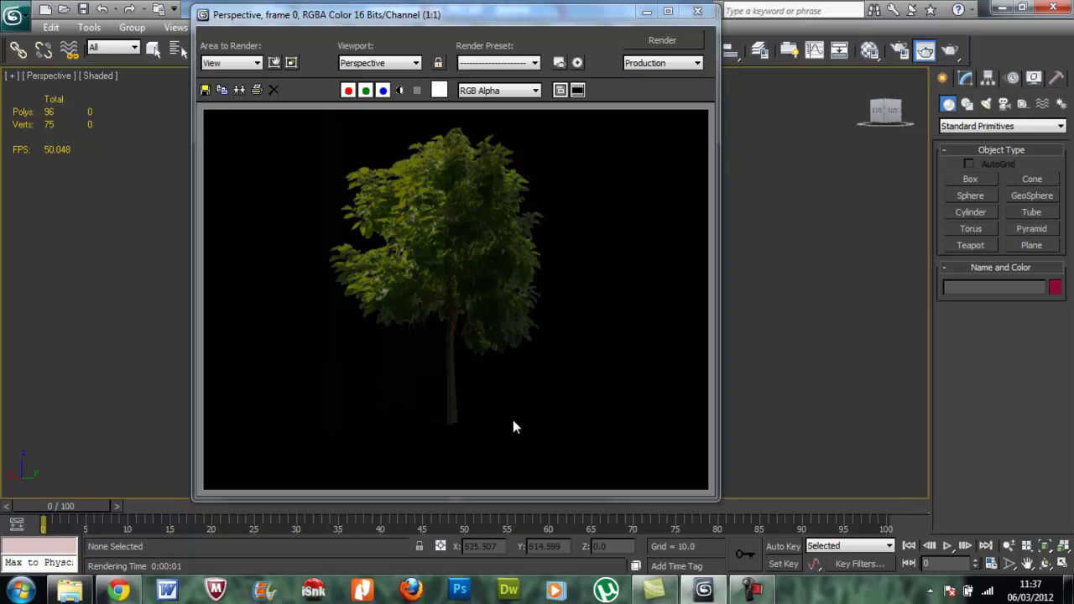
click(697, 11)
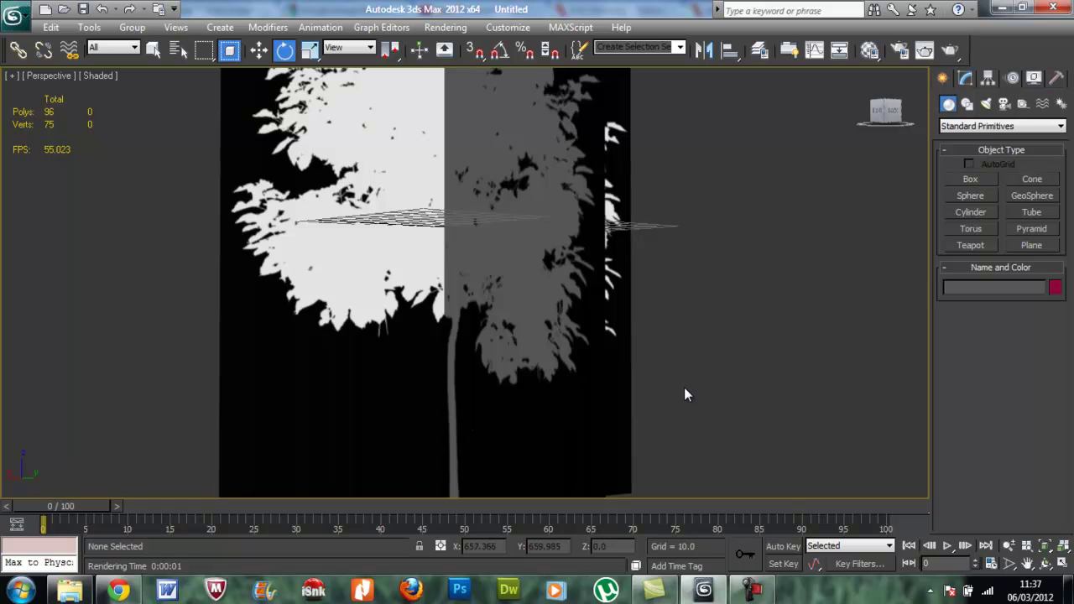
scroll(684, 382, down, 2)
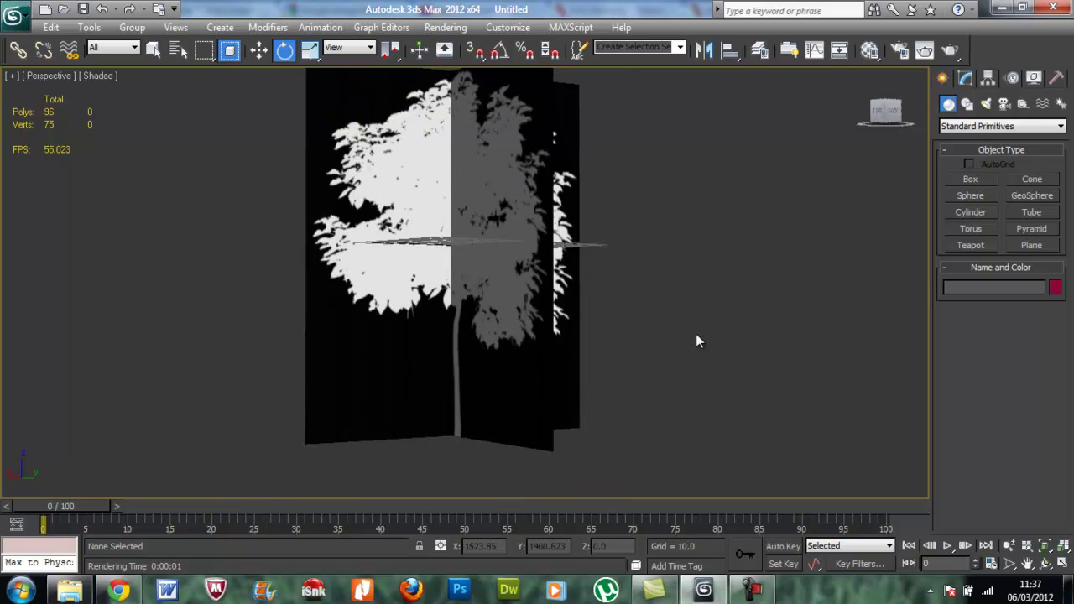